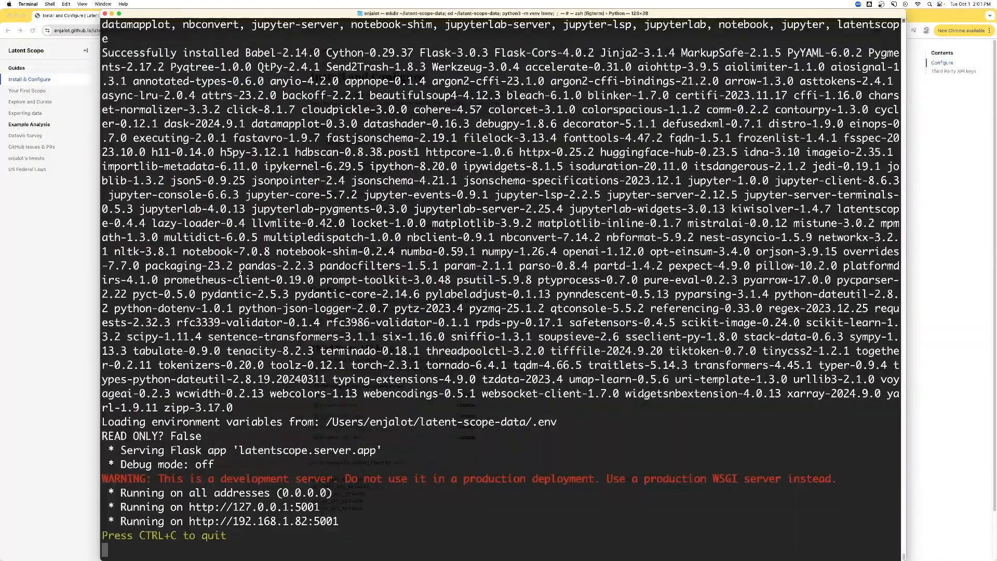
drag(318, 507, 190, 509)
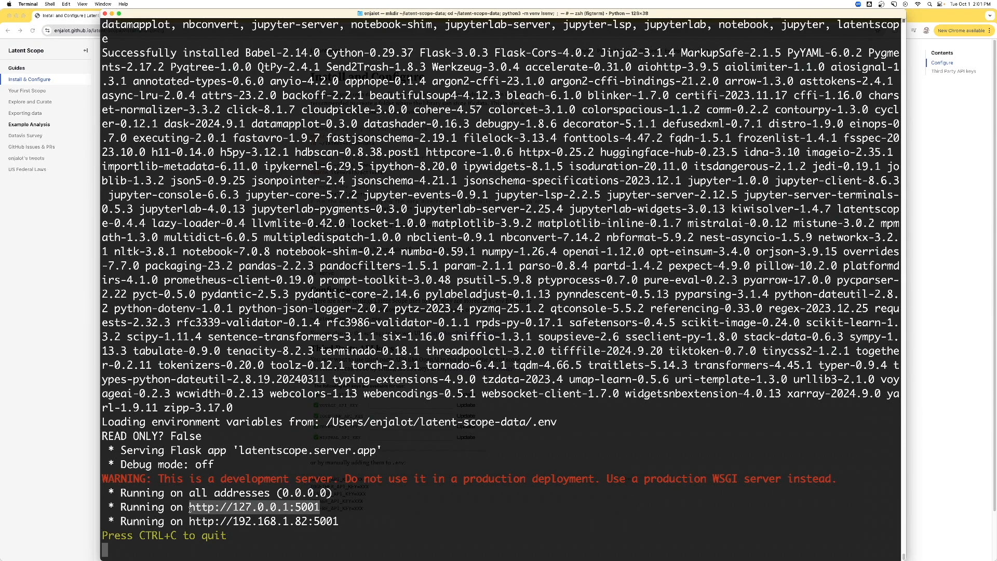
key(super+c)
click(68, 424)
key(super+t)
key(super+v)
key(Return)
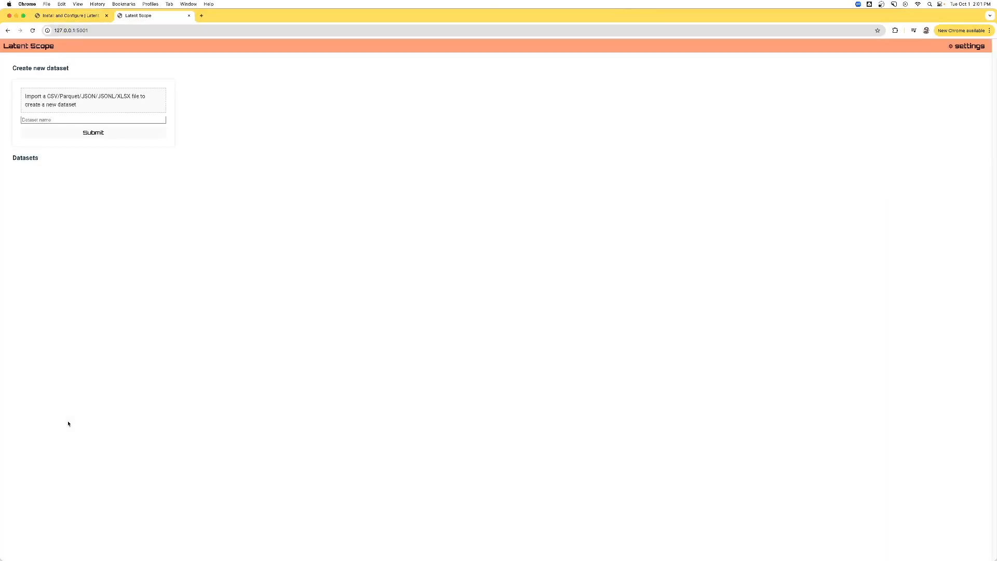
Import datavis-misunderstood.csv from Finder and submit it as the new dataset datavis-misunderstood.
key(super+Tab)
key(super+Tab)
key(super+Tab)
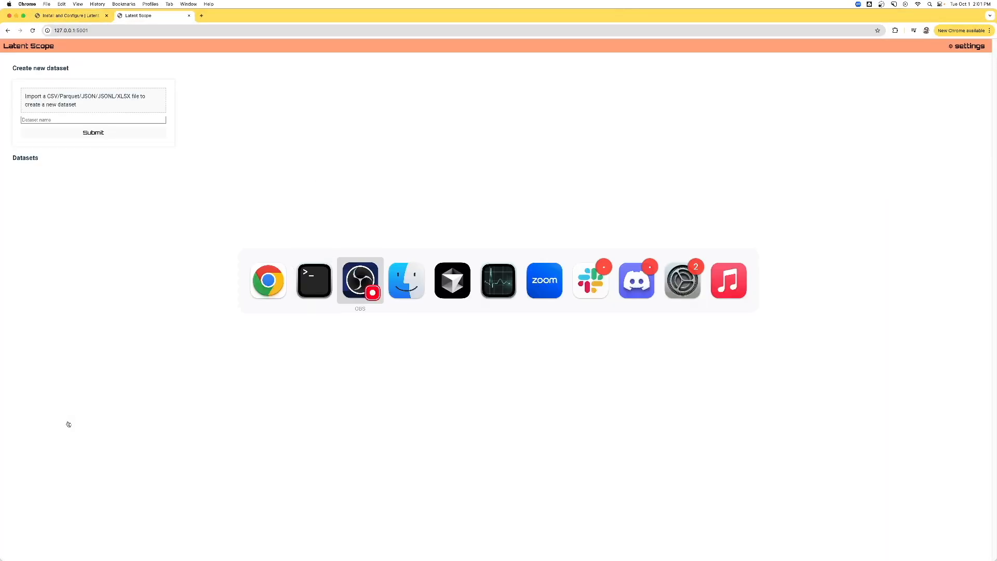
drag(128, 222, 91, 106)
click(86, 132)
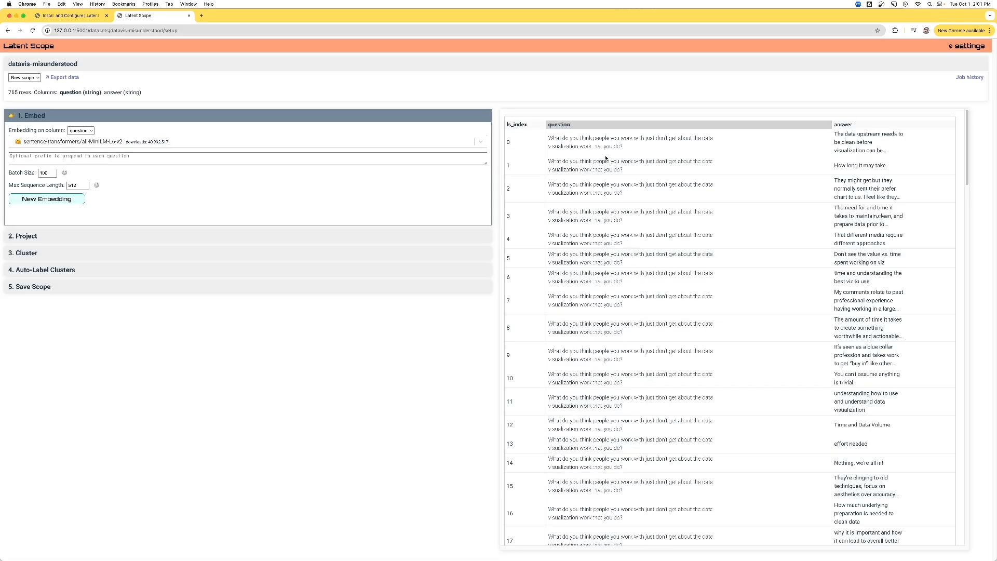
Embed the answer column with sentence-transformers/all-MiniLM-L6-v2 at a max sequence length of 128, and use that embedding.
click(81, 131)
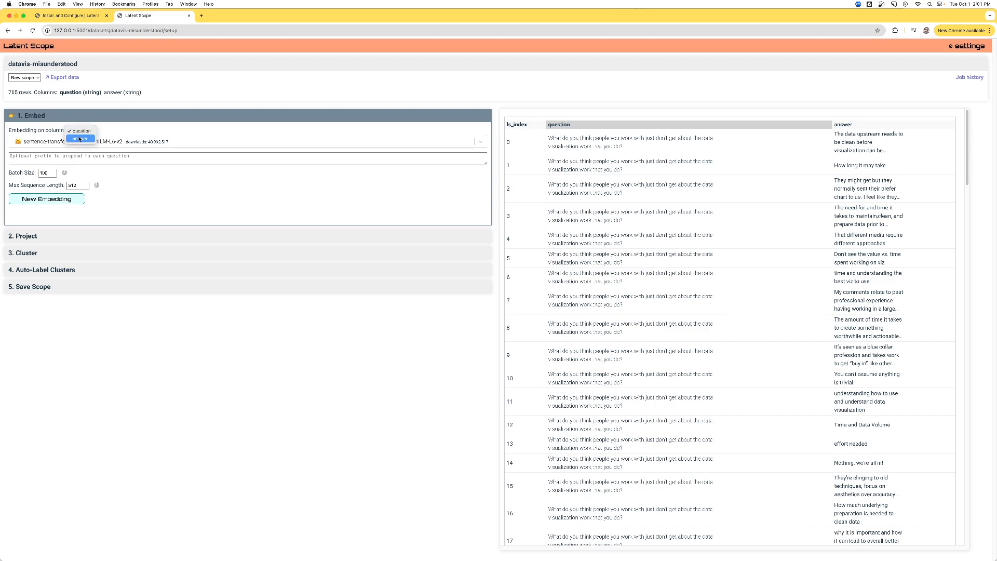
click(87, 140)
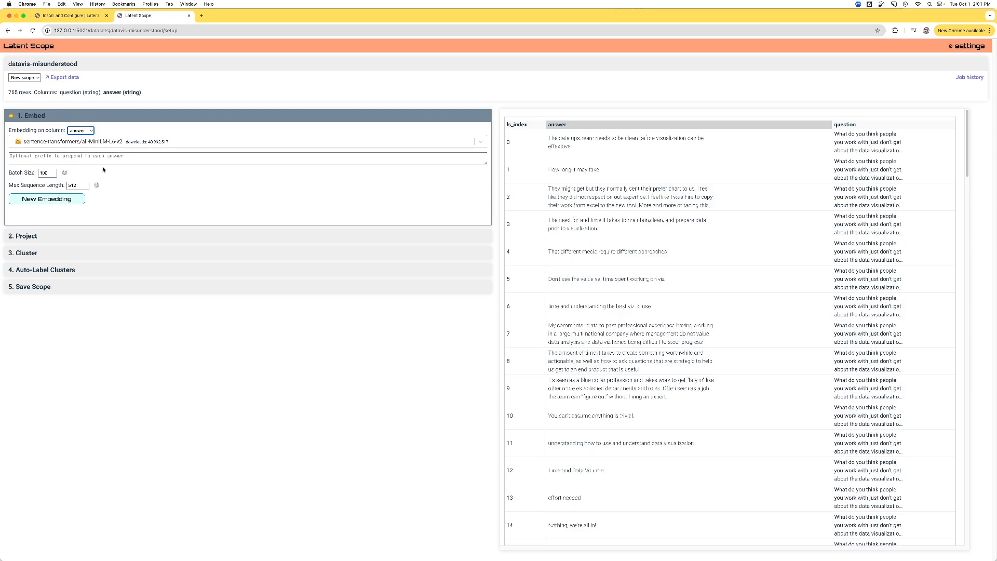
double_click(76, 185)
text(128)
click(47, 199)
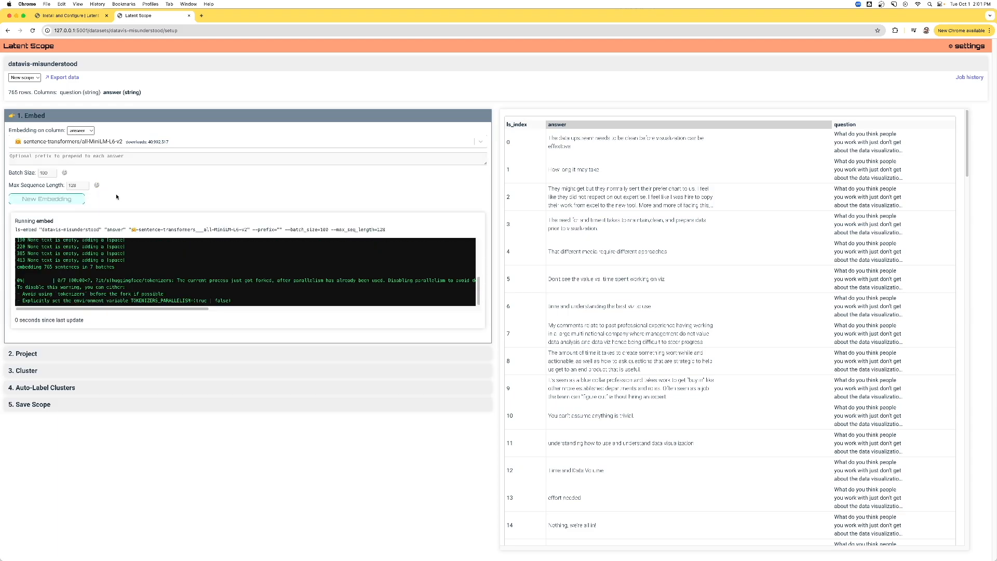
click(47, 365)
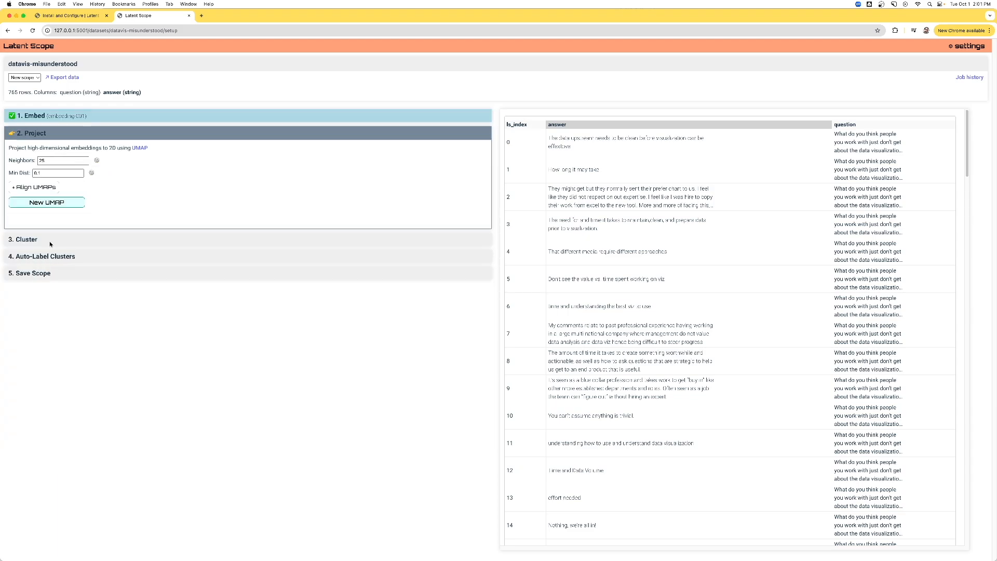
Create a UMAP projection and HDBSCAN clusters with the default settings, and use both for the scope.
click(65, 201)
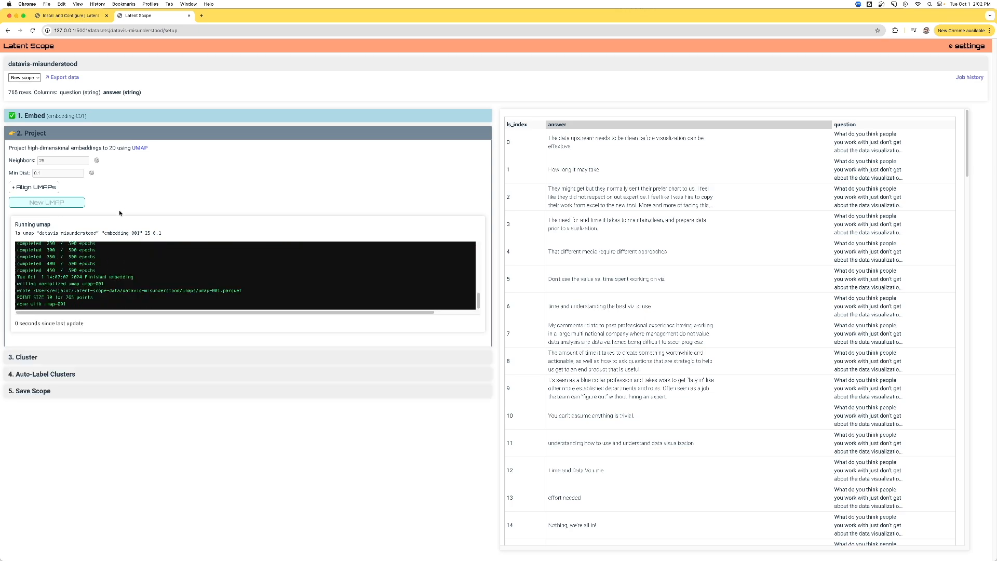
click(41, 325)
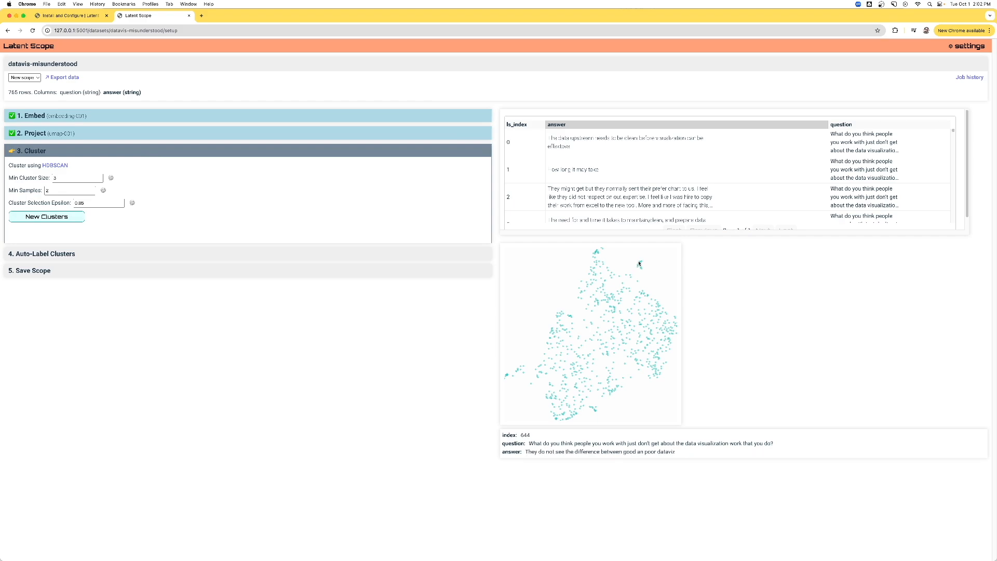
click(48, 220)
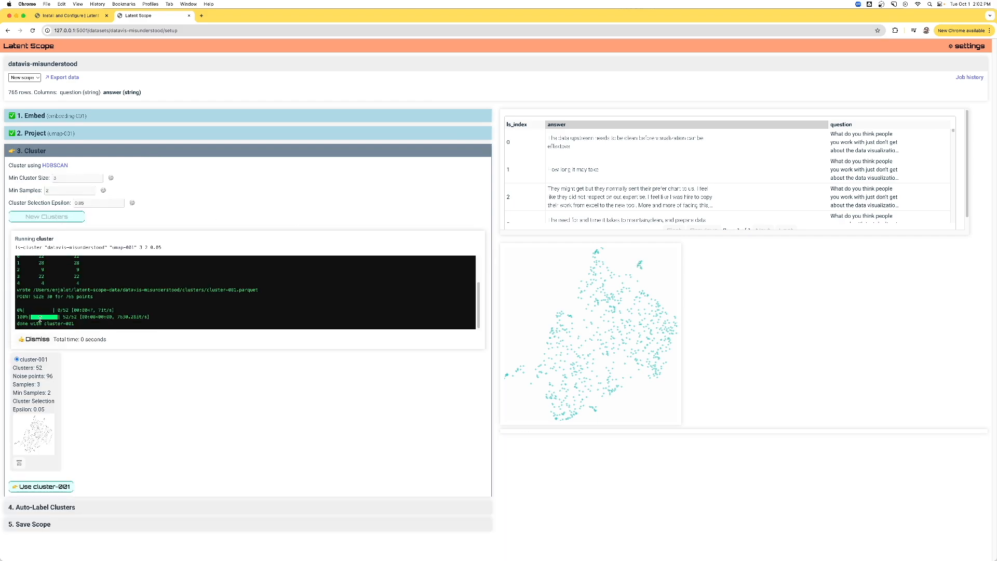
click(36, 339)
click(46, 364)
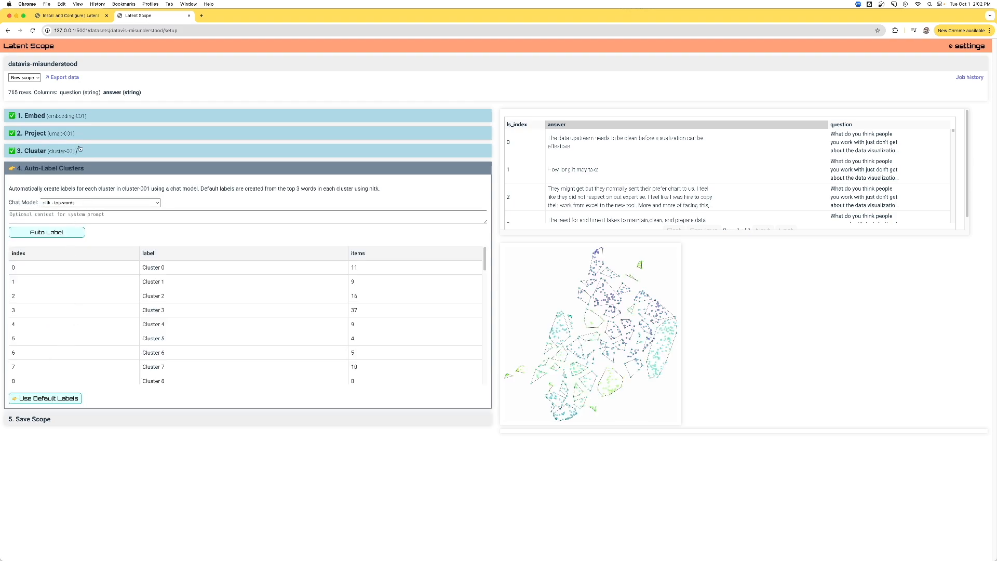
Auto-label the clusters with the nltk top-words model and use the generated labels.
click(47, 232)
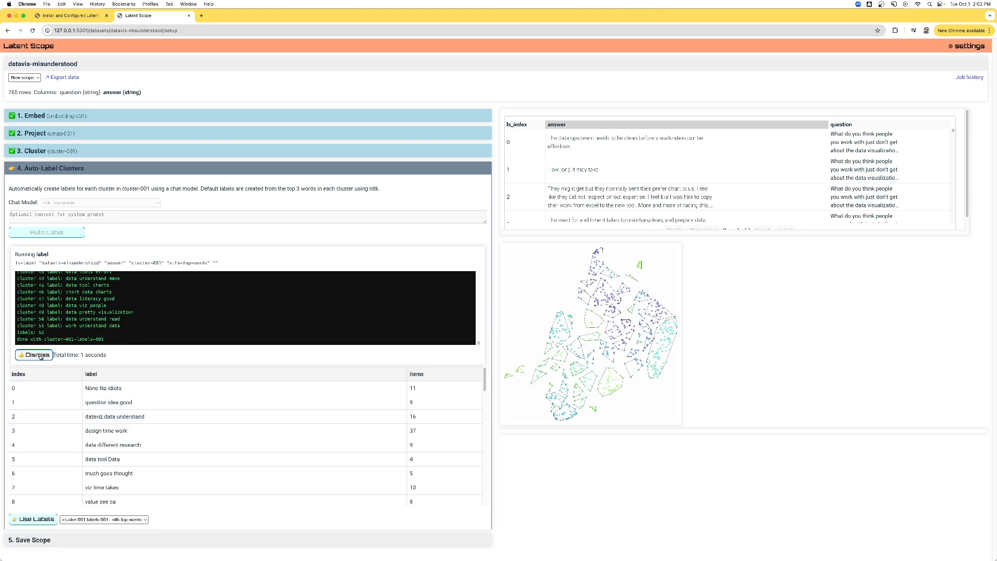
click(35, 355)
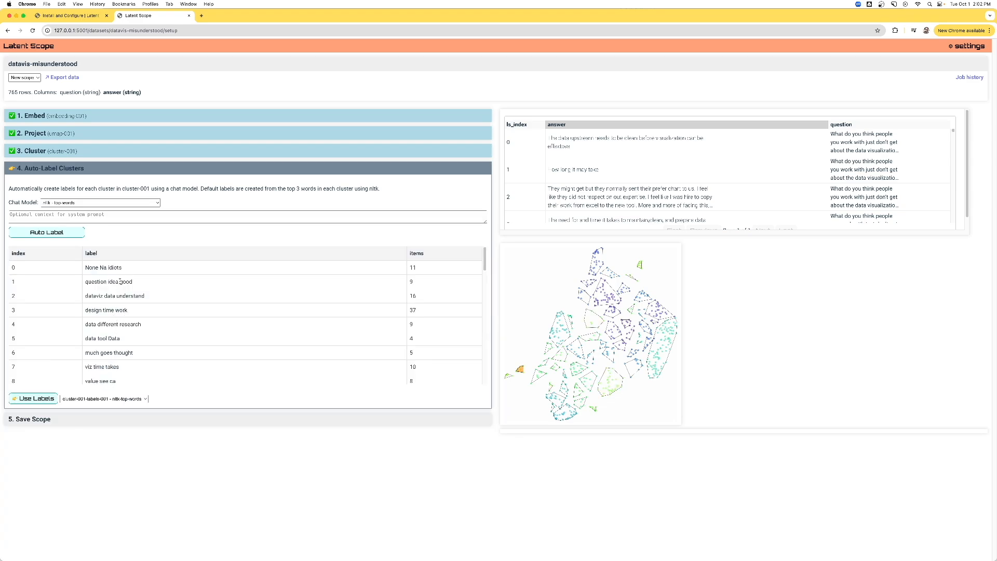
click(36, 398)
Save a new scope labelled "datavis misunderstood top words".
click(41, 287)
text(datavis misunderstood top words)
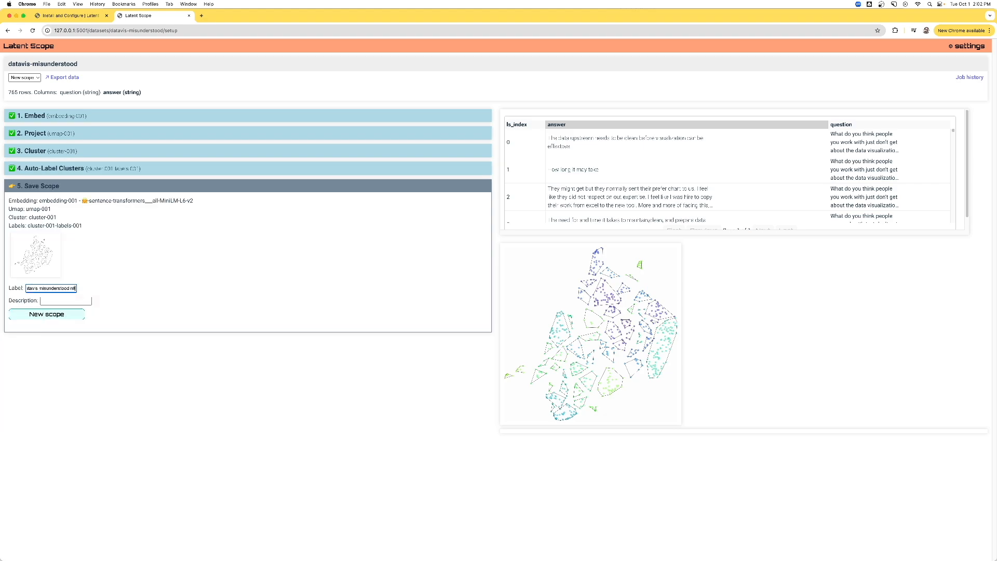
click(71, 314)
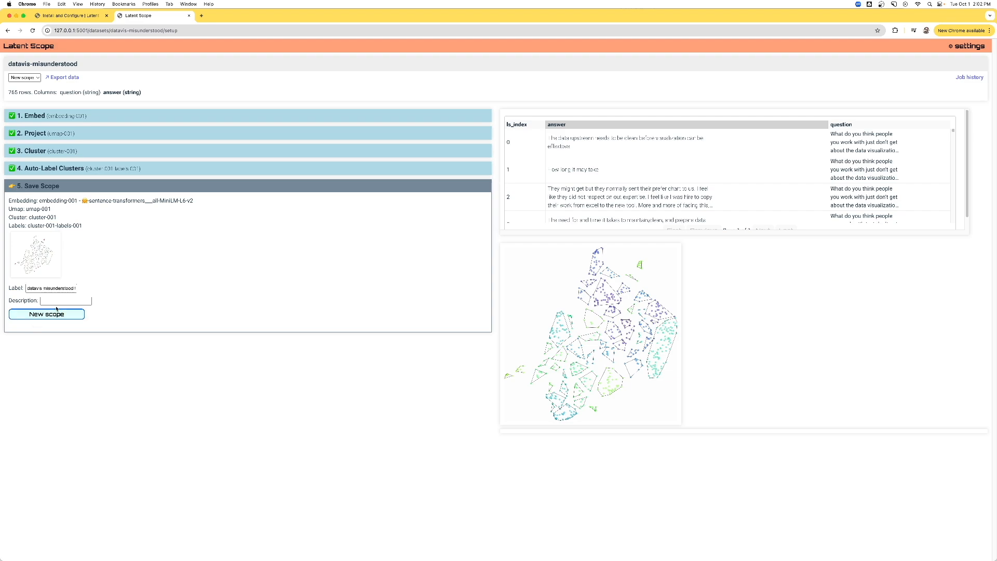
click(38, 398)
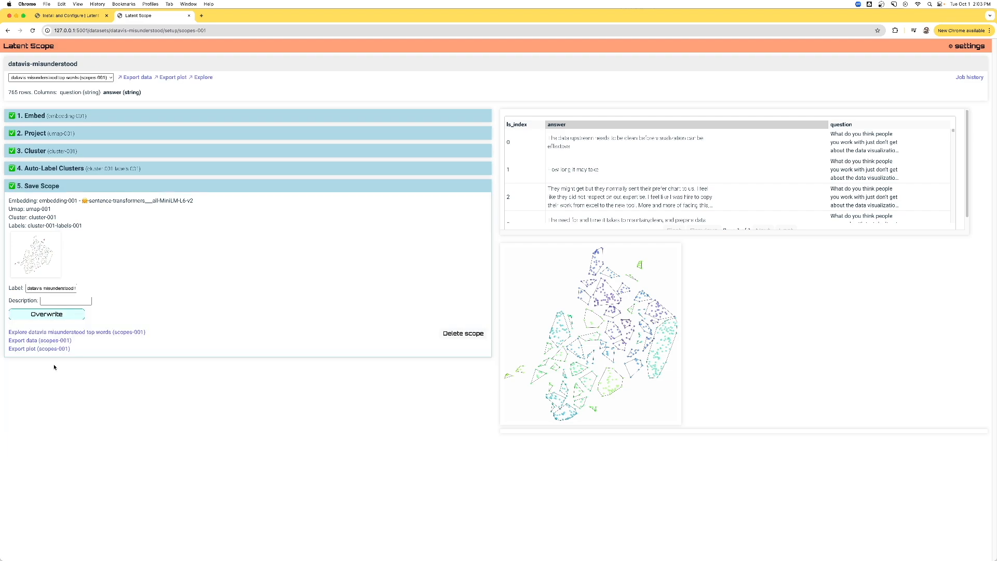
Explore the saved scope and filter its rows by the "design time work" cluster.
click(126, 335)
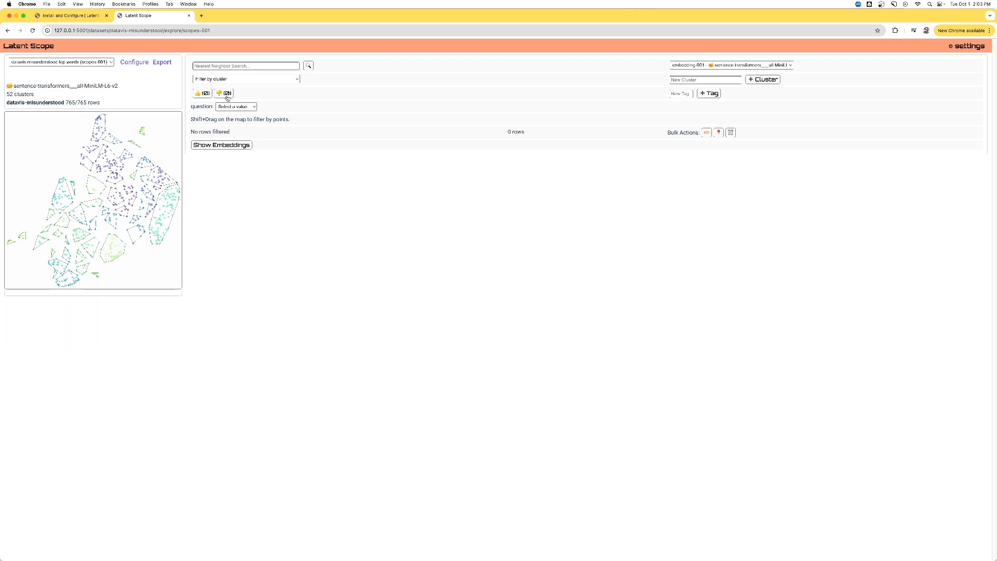
click(233, 79)
click(229, 112)
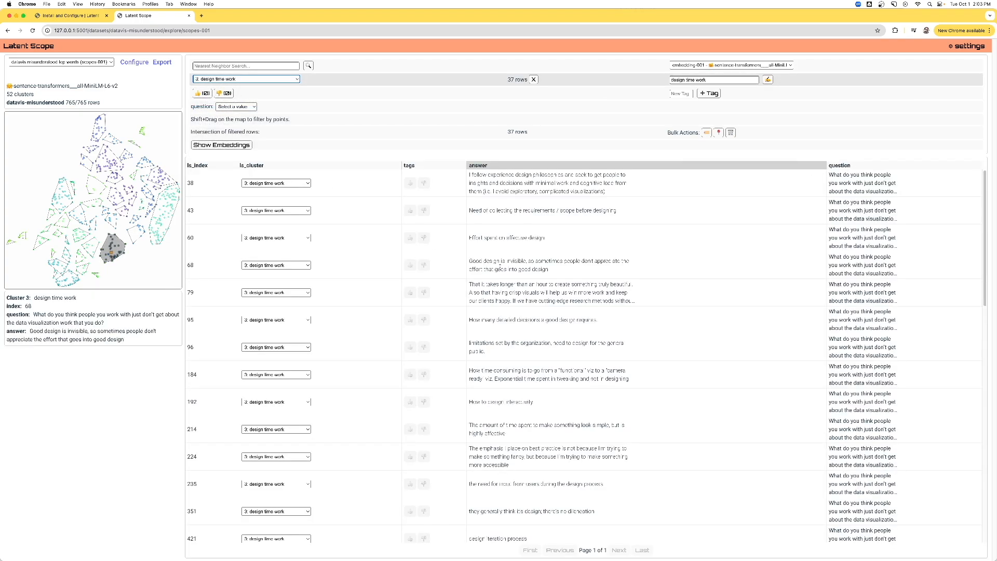
Run a nearest neighbor search for "time it takes" and clear the cluster filter.
click(252, 66)
text(time it takes)
key(Return)
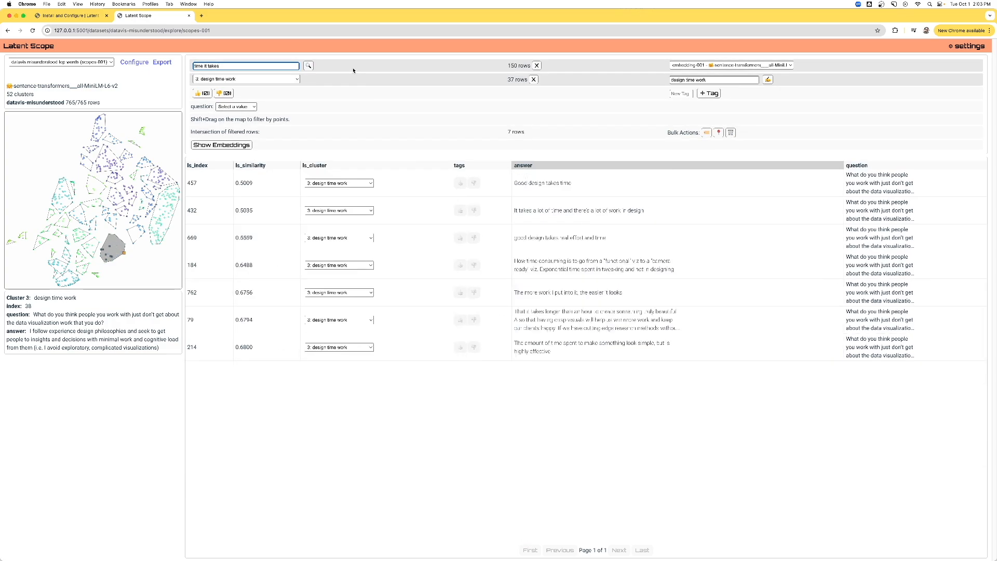
click(534, 80)
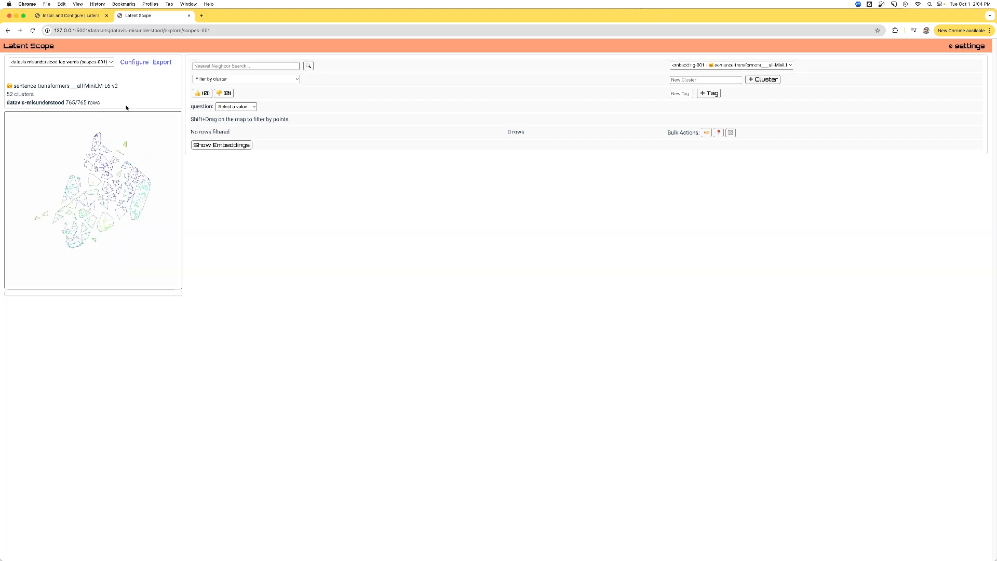
Create a static plot export of the scope with the default settings and open the resulting image.
click(161, 63)
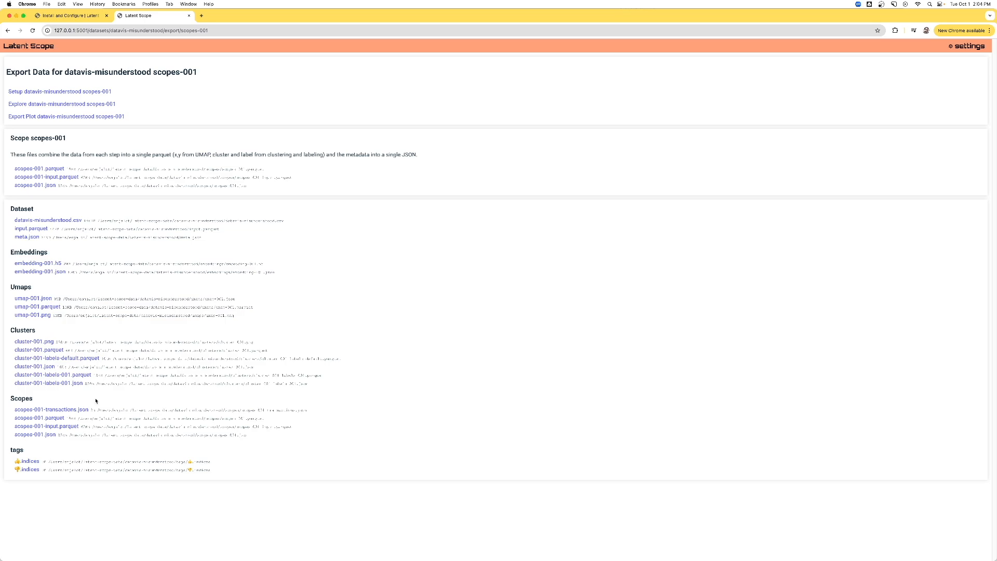
click(37, 116)
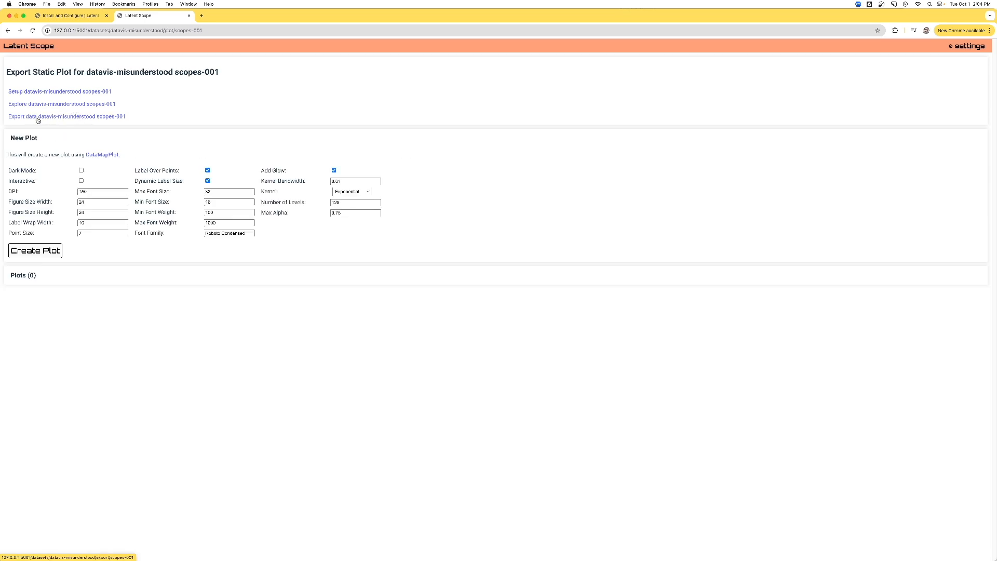
click(50, 252)
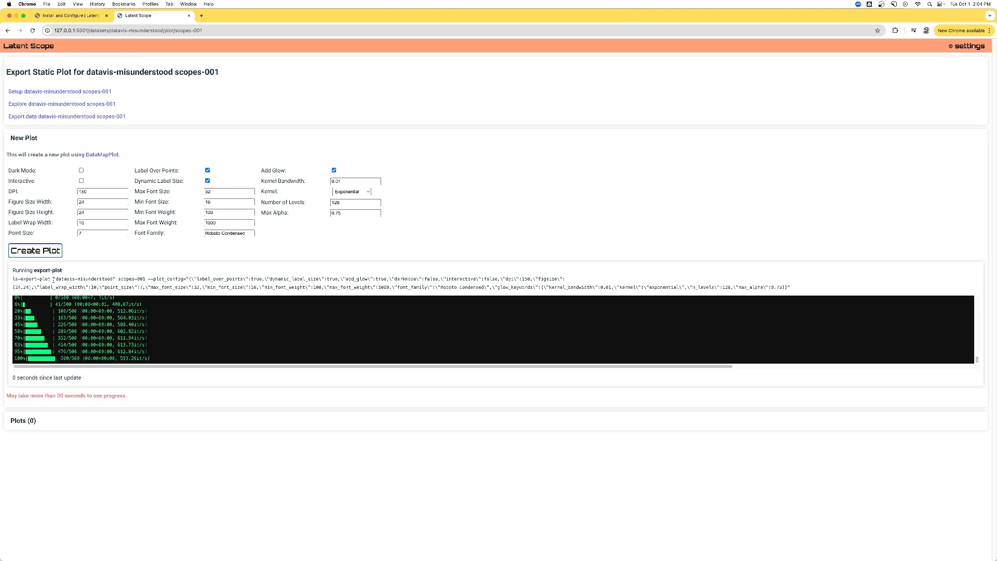
scroll(205, 412, down, 1)
click(85, 478)
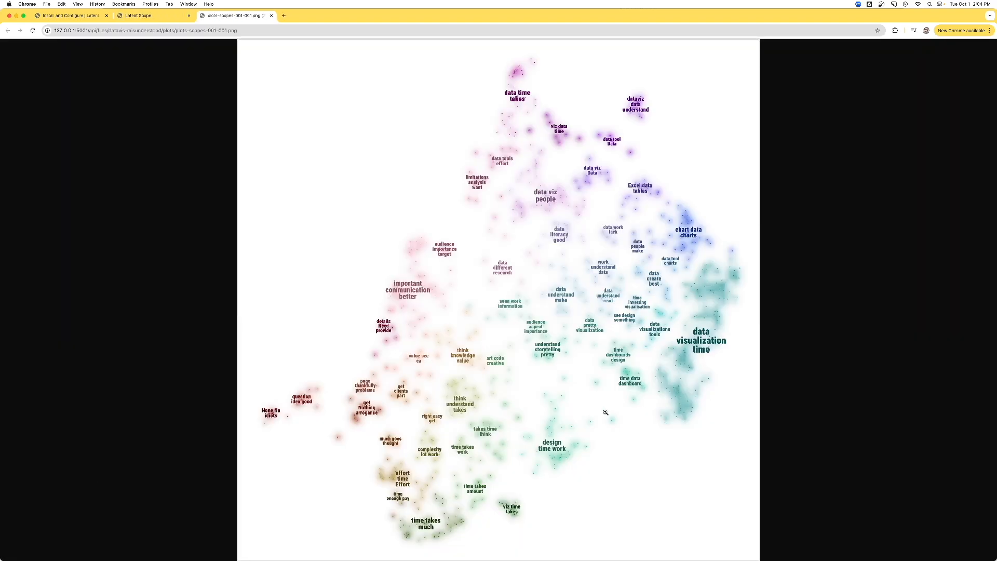
Close the plot image, and in a new scope embed the answer column with jinaai/jina-embeddings-v3 and use that embedding.
key(super+w)
click(111, 141)
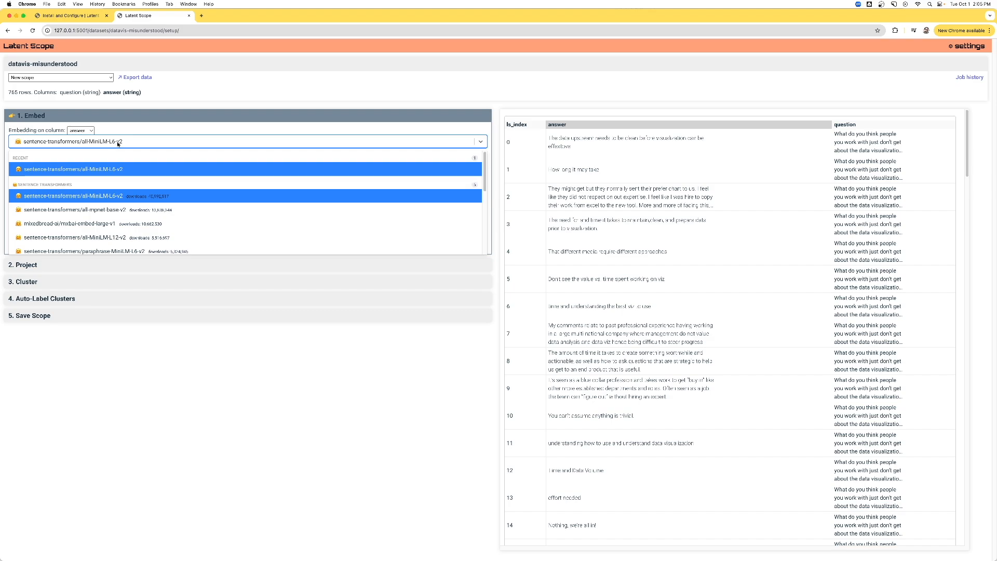
text(jina)
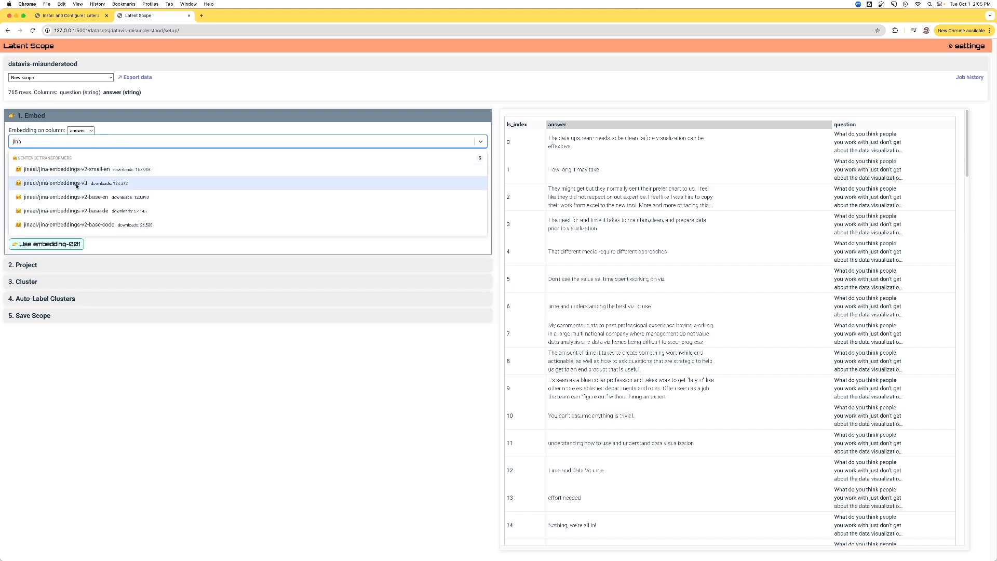
click(77, 186)
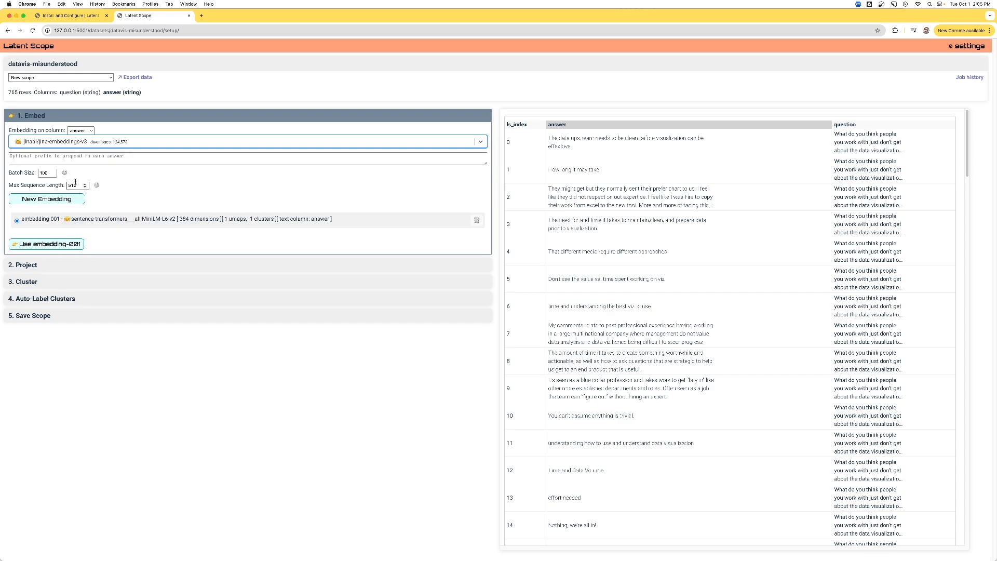
click(53, 201)
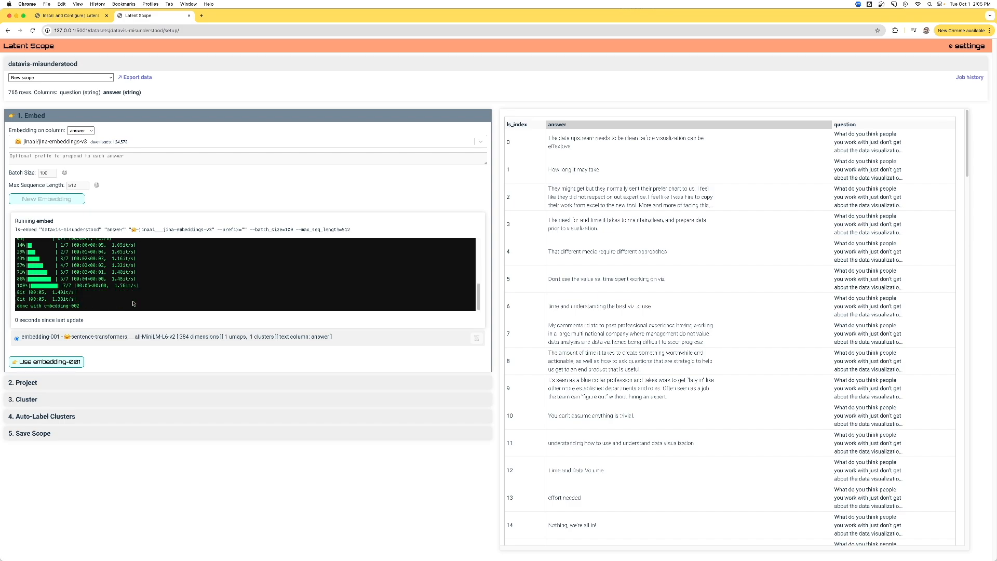
click(41, 320)
click(46, 265)
Project the Jina embedding with UMAP using 25 neighbors and a min dist of 0.1, and use that projection.
click(47, 202)
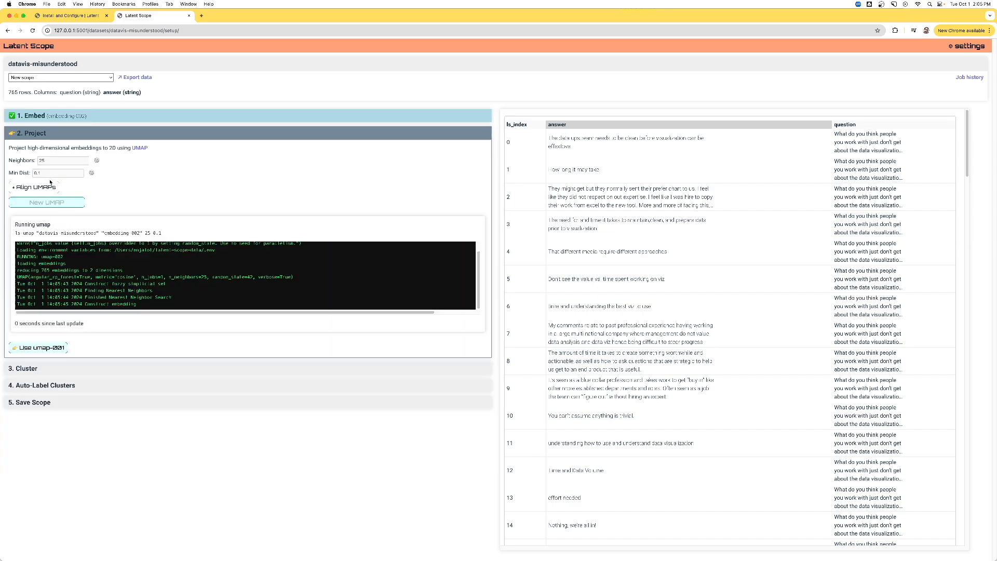
click(50, 324)
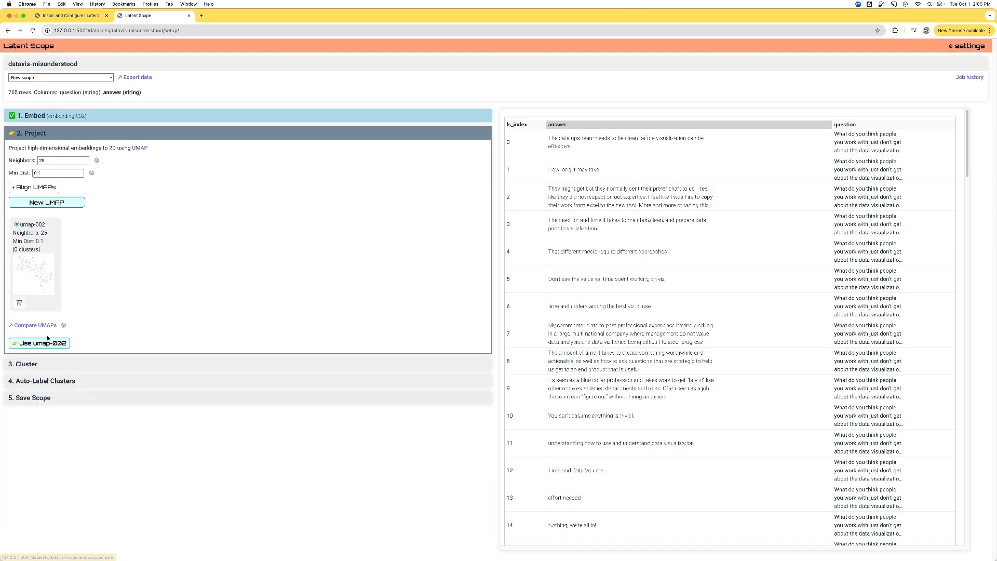
click(52, 335)
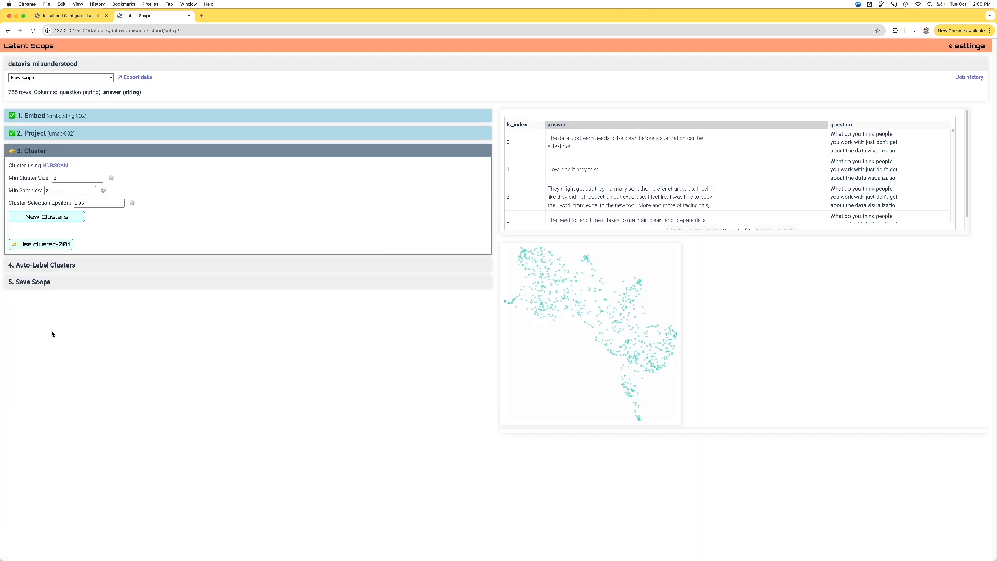
Generate clusters with the default settings and again with a Cluster Selection Epsilon of 0.025, and use the second set.
click(59, 219)
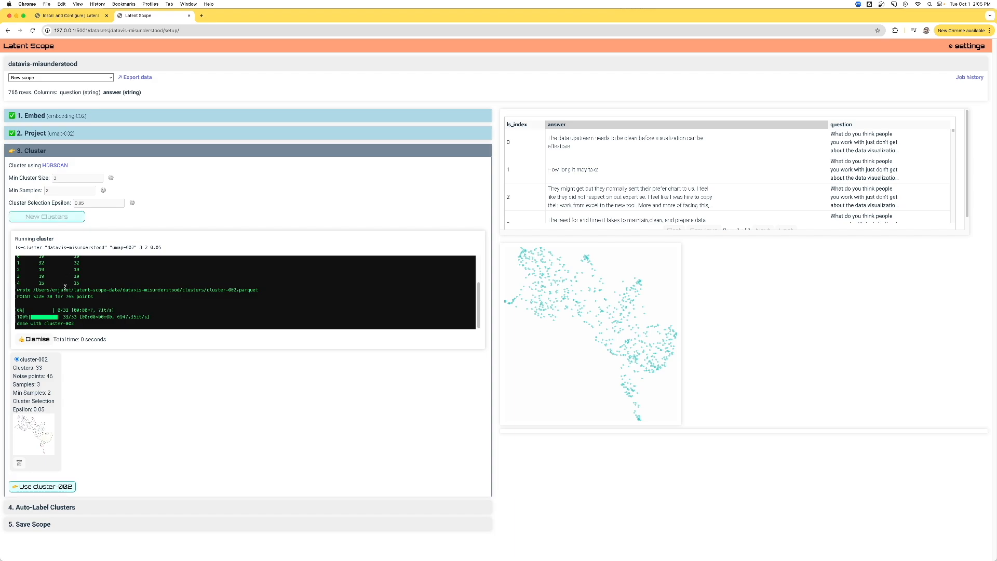
click(37, 340)
click(83, 200)
text(2)
click(73, 217)
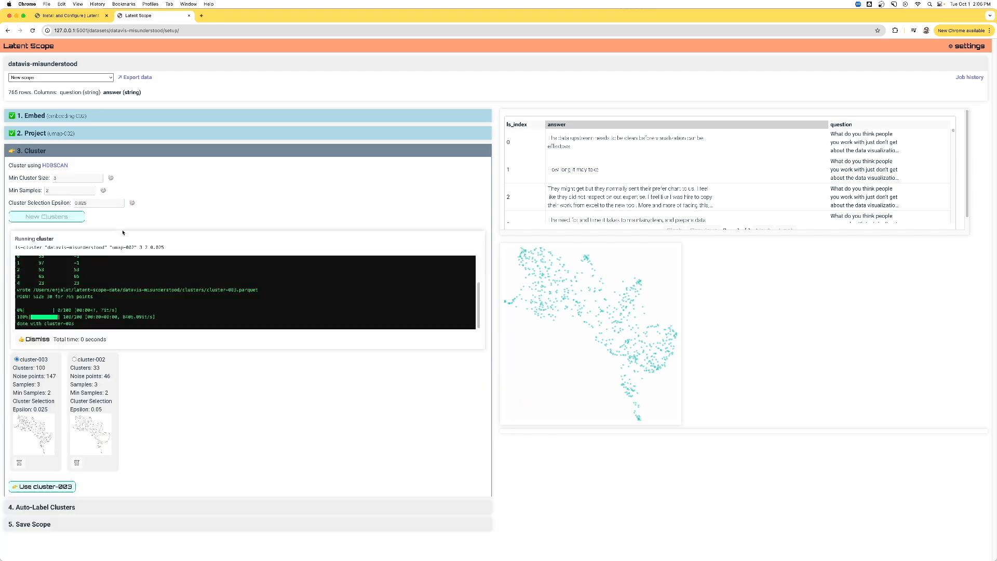
click(37, 340)
click(42, 367)
Try to auto-label the clusters of cluster-003 with the openai - gpt-4o-mini chat model.
click(79, 202)
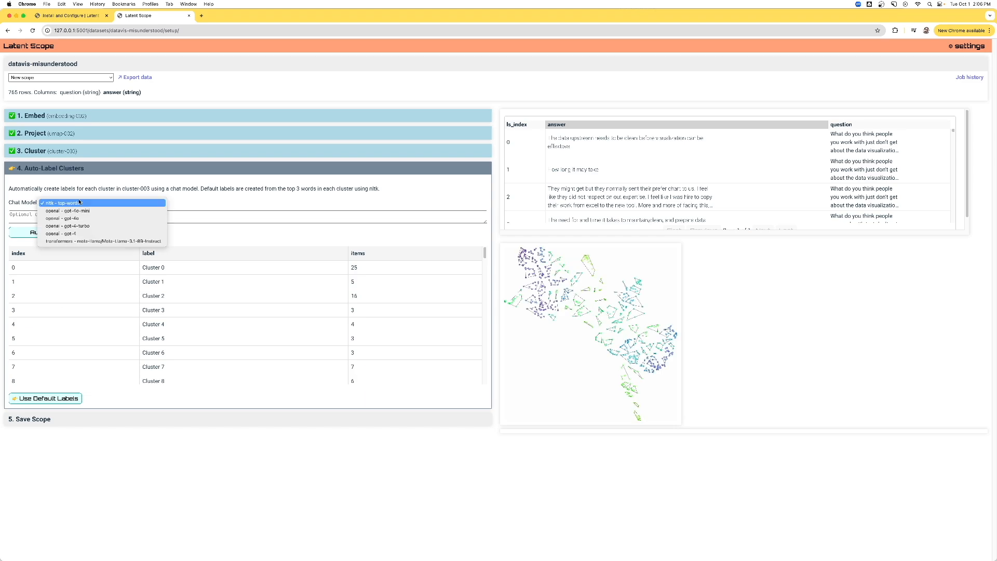
click(63, 210)
click(57, 232)
drag(70, 340, 226, 338)
click(226, 336)
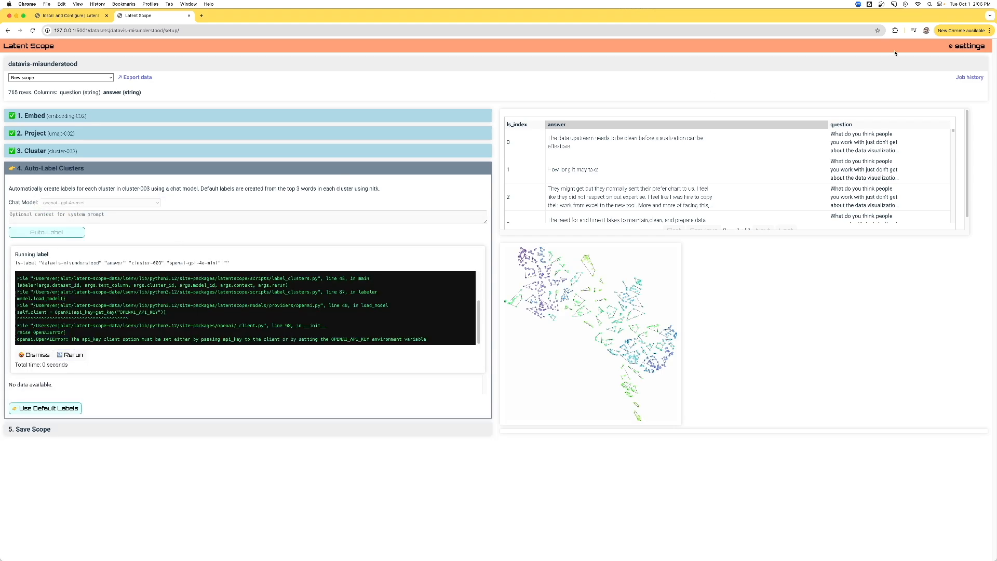
Enter the OpenAI API key in the Latent Scope settings and save it.
click(968, 47)
click(112, 150)
key(super+v)
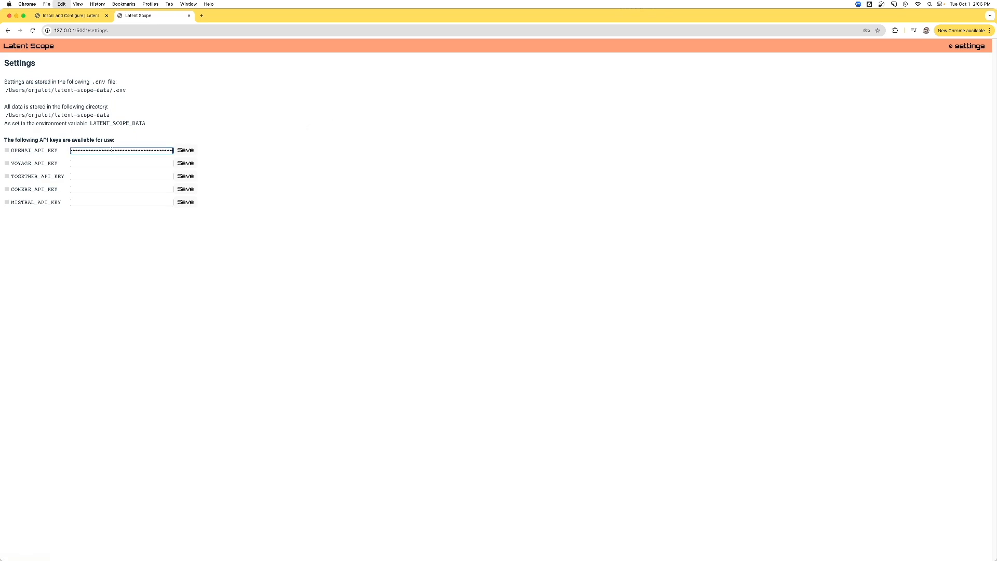
click(185, 152)
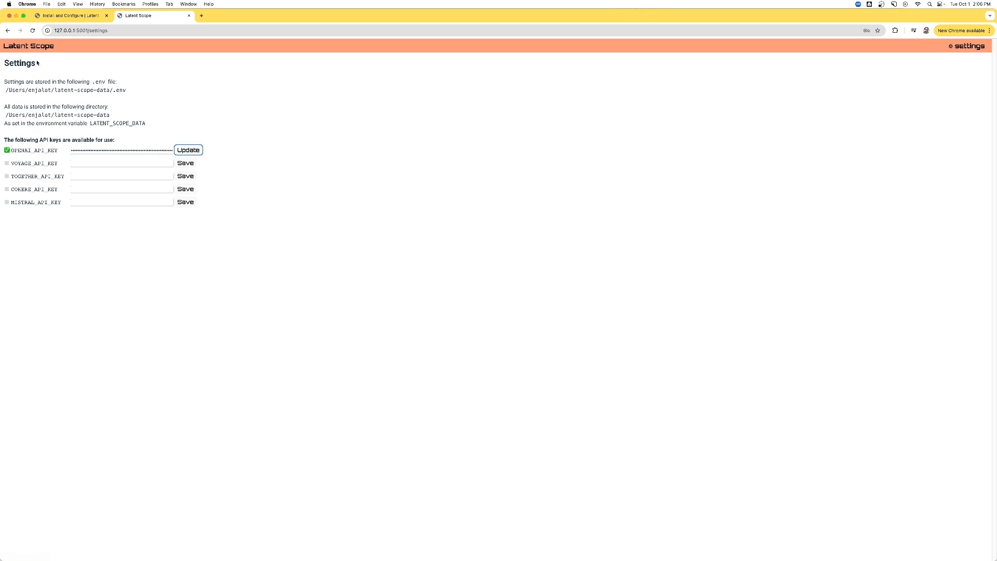
Return to the datavis-misunderstood setup and reuse embedding-002, umap-002 and cluster-003, dismissing the browser's offer to save a password.
click(29, 47)
click(97, 185)
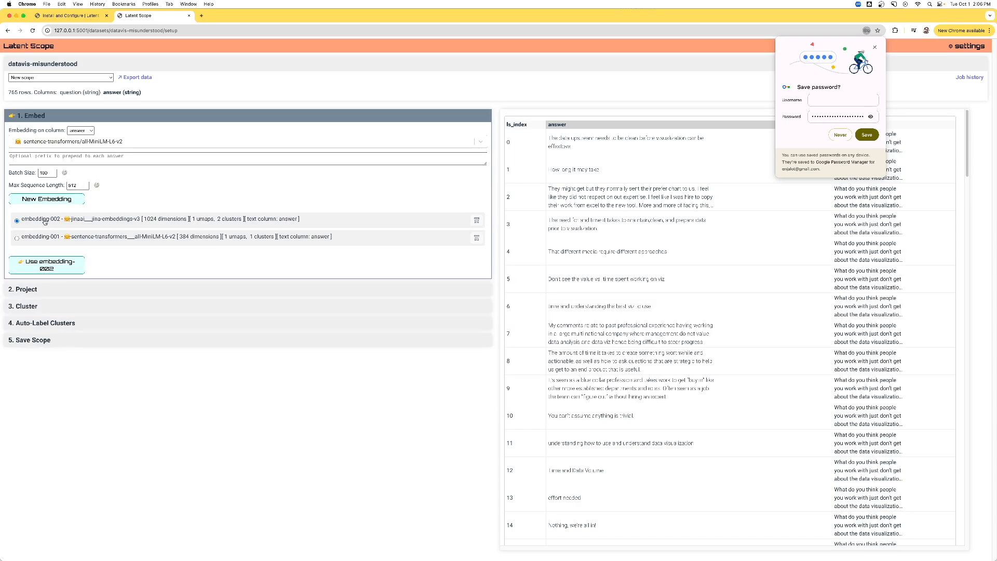
click(43, 263)
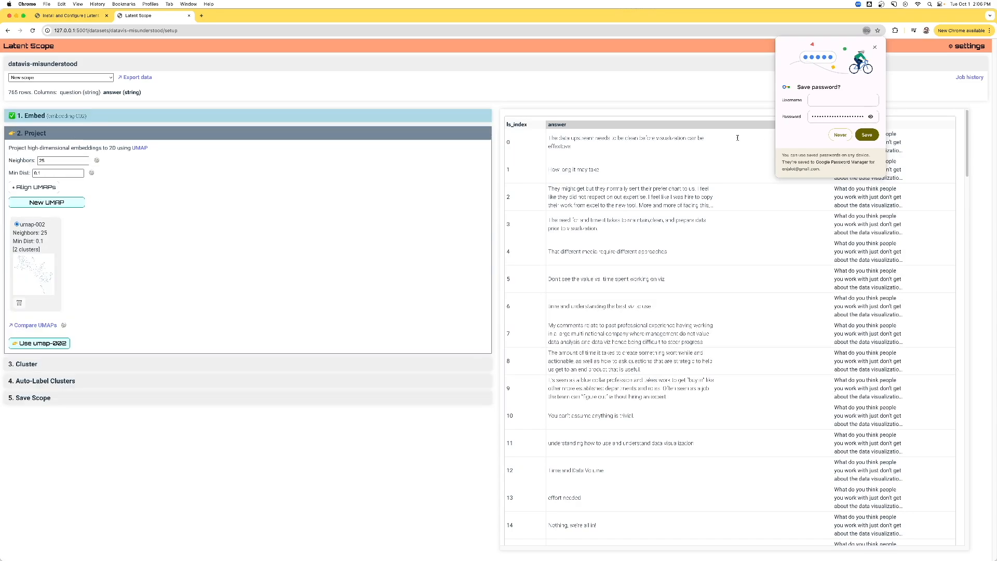
click(875, 47)
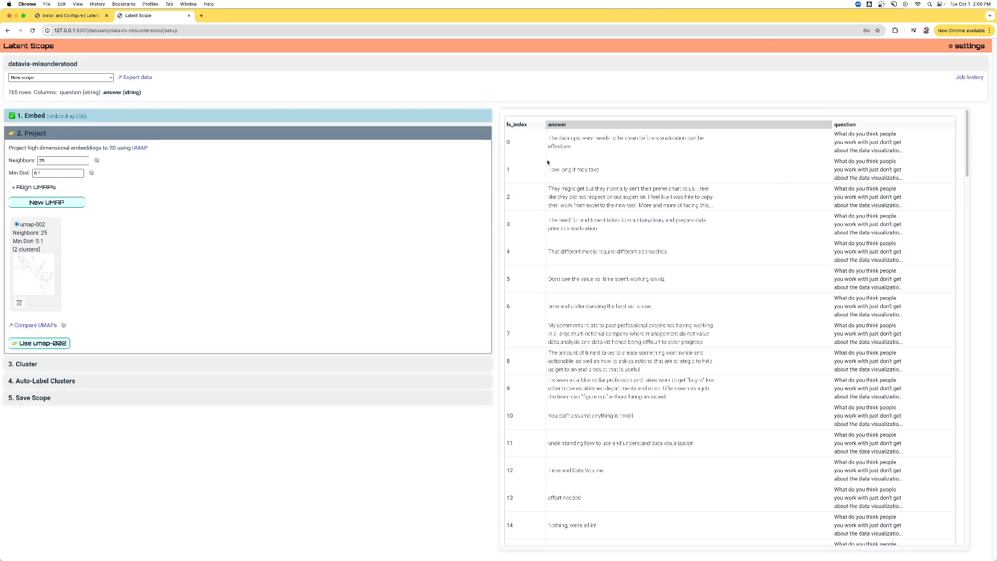
click(28, 344)
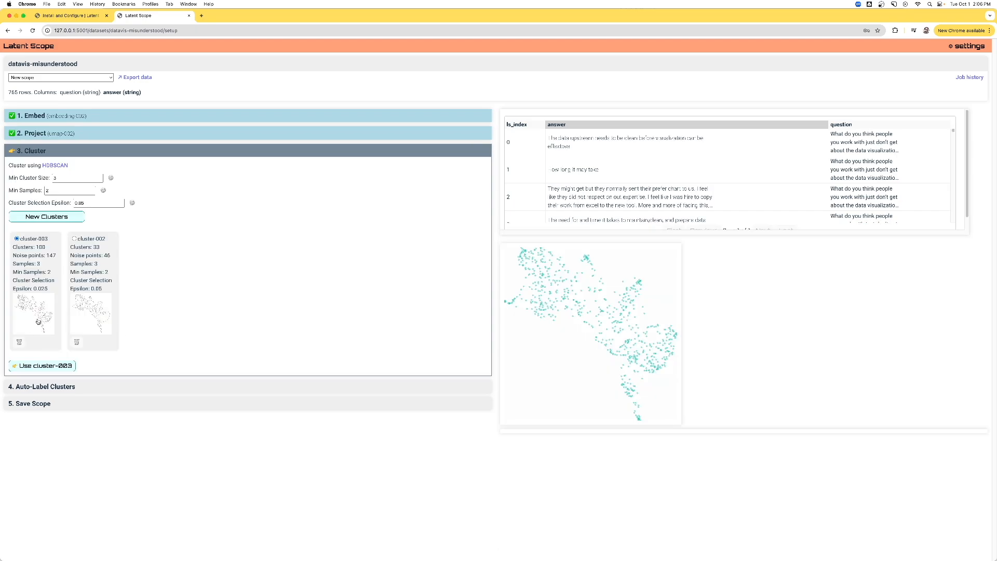
click(37, 367)
Auto-label the clusters with the openai - gpt-4o-mini chat model and use the generated labels.
click(70, 203)
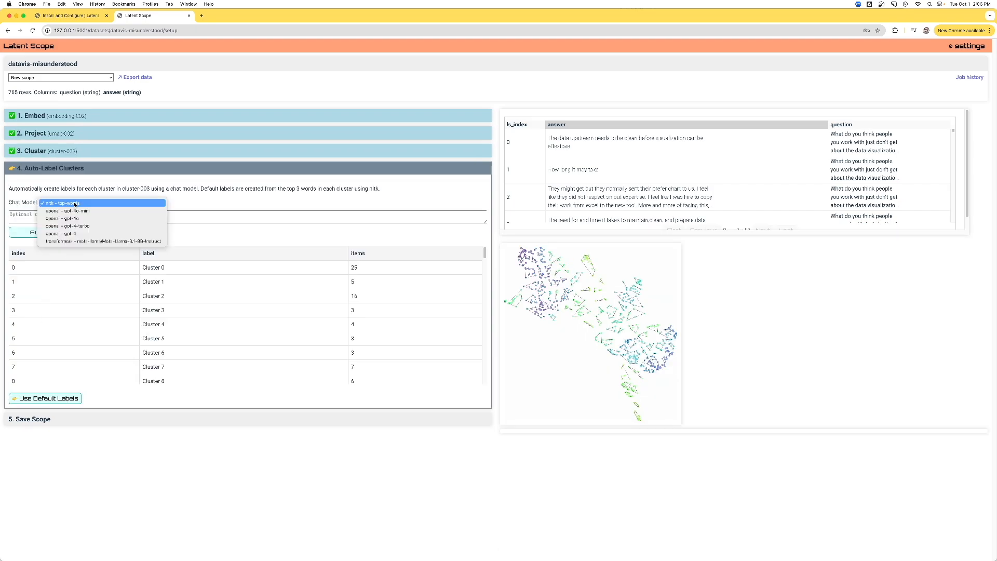
click(73, 210)
click(47, 232)
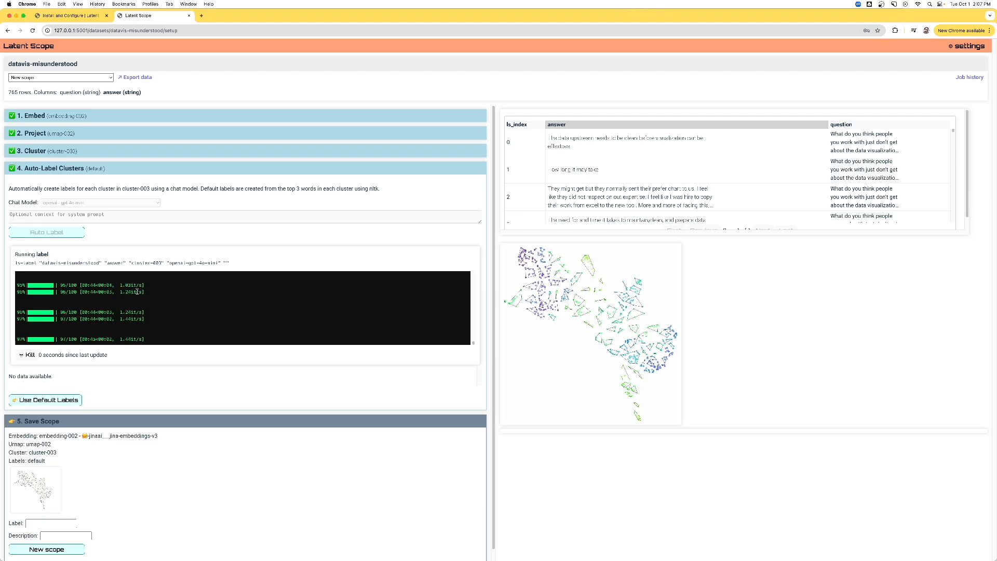
scroll(119, 326, down, 5)
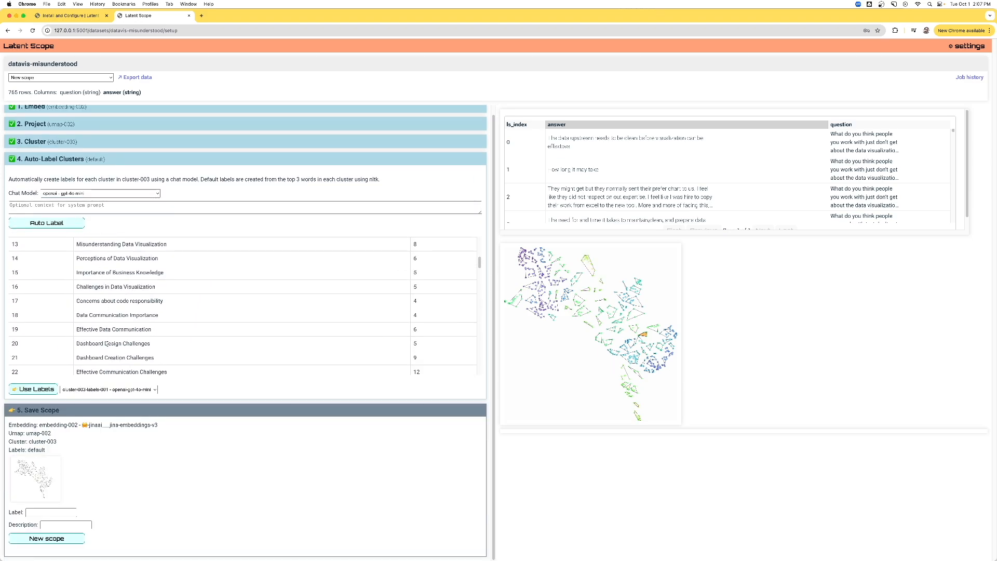
click(36, 390)
Save a new scope labelled "datavis misunderstood openai mini" and open it for exploring.
click(49, 512)
text(datavis misunderstood open)
text(ai mini)
click(47, 539)
click(101, 532)
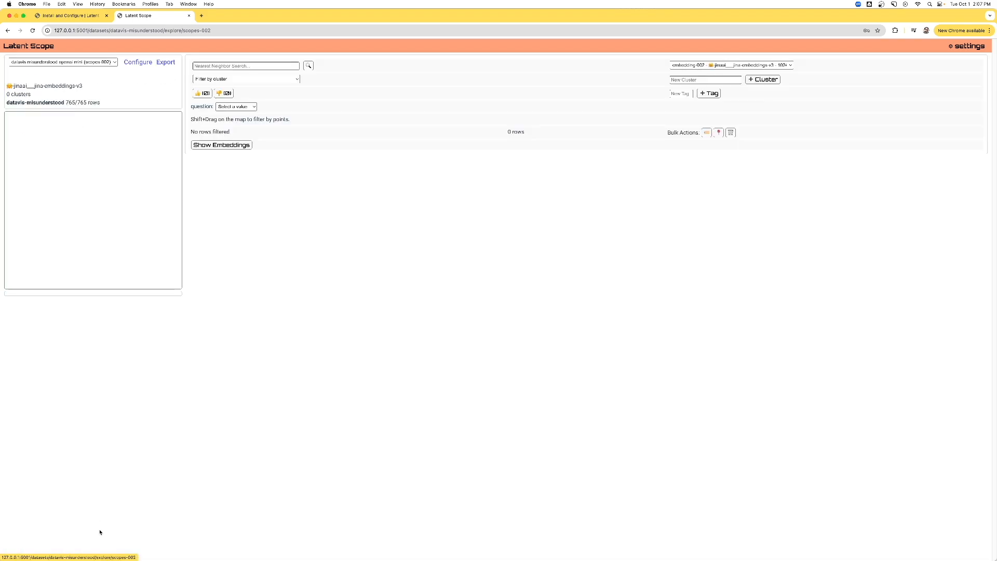
Filter the rows by the cluster "Time Investment in Data Viz", clear the filter, and run a nearest neighbor search for "time it takes".
click(246, 78)
click(233, 96)
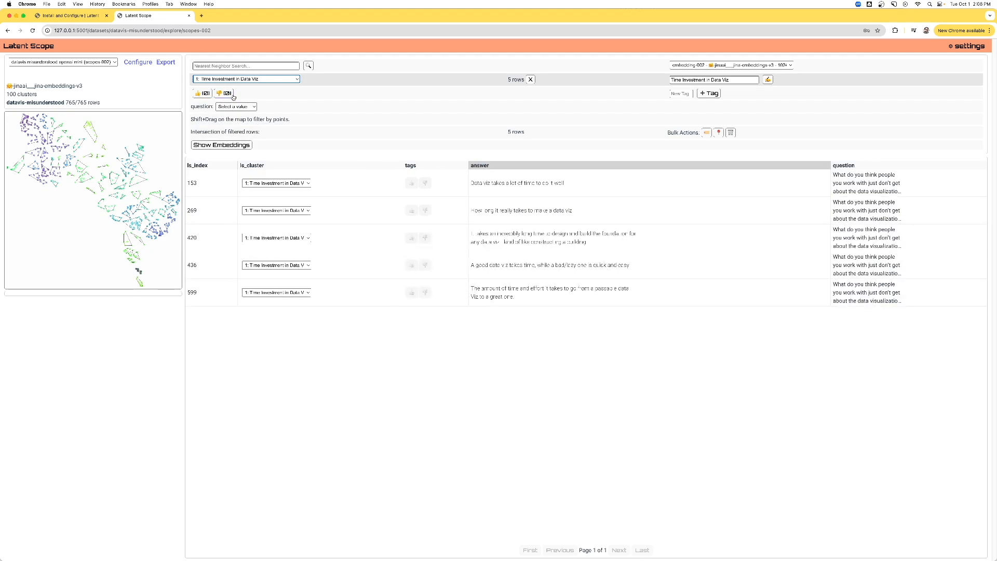
click(529, 80)
click(245, 66)
text(time it takes)
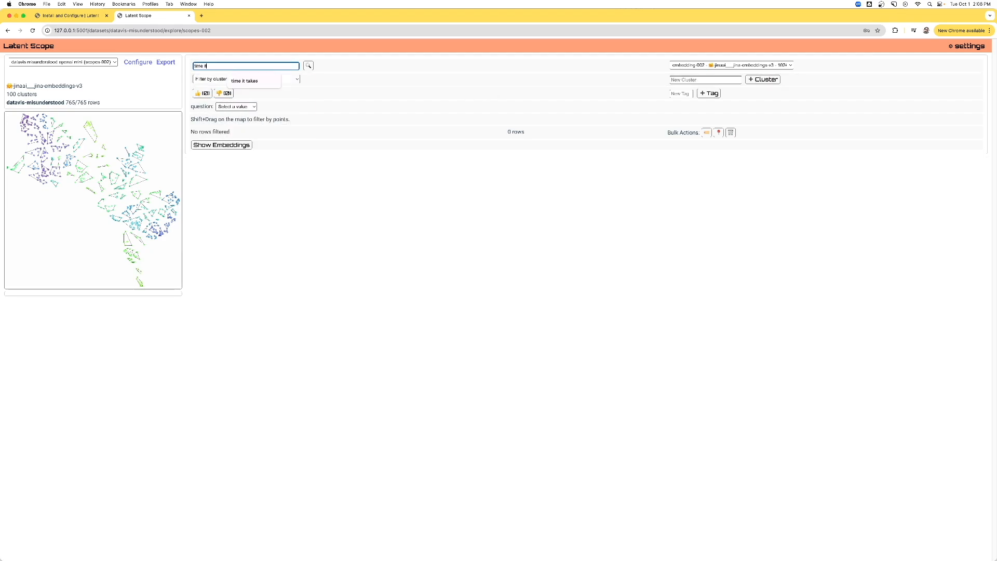
key(Return)
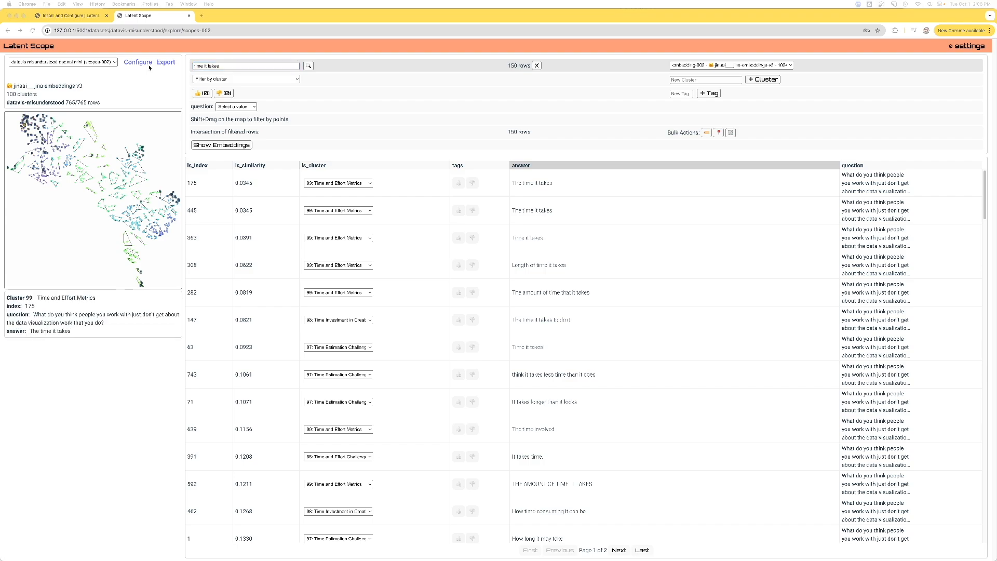
Go back to the dataset overview and import the state legislators file from Finder as the dataset state-legislators-2024.
click(31, 46)
key(super+Tab)
key(super+Tab)
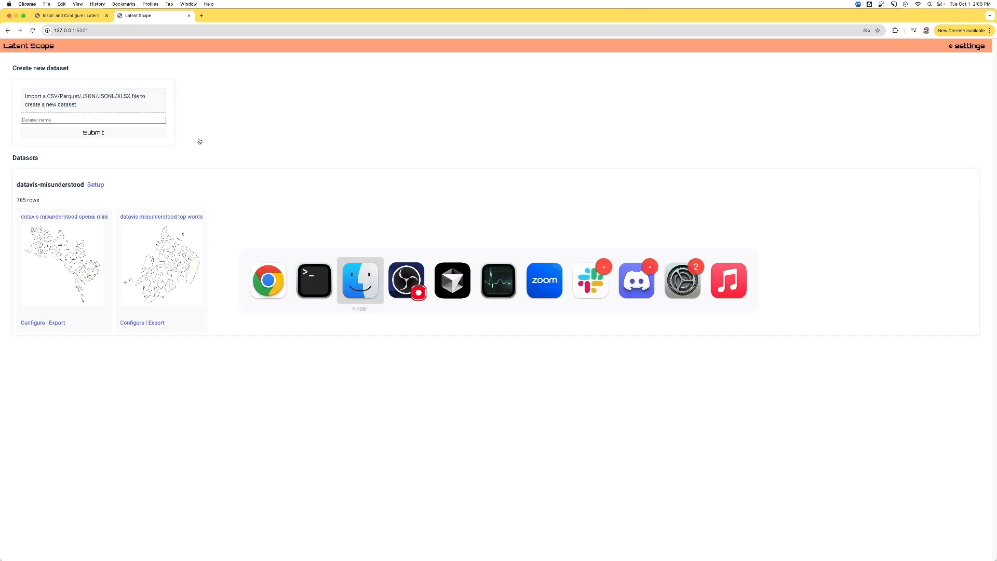
drag(117, 228, 89, 106)
click(83, 132)
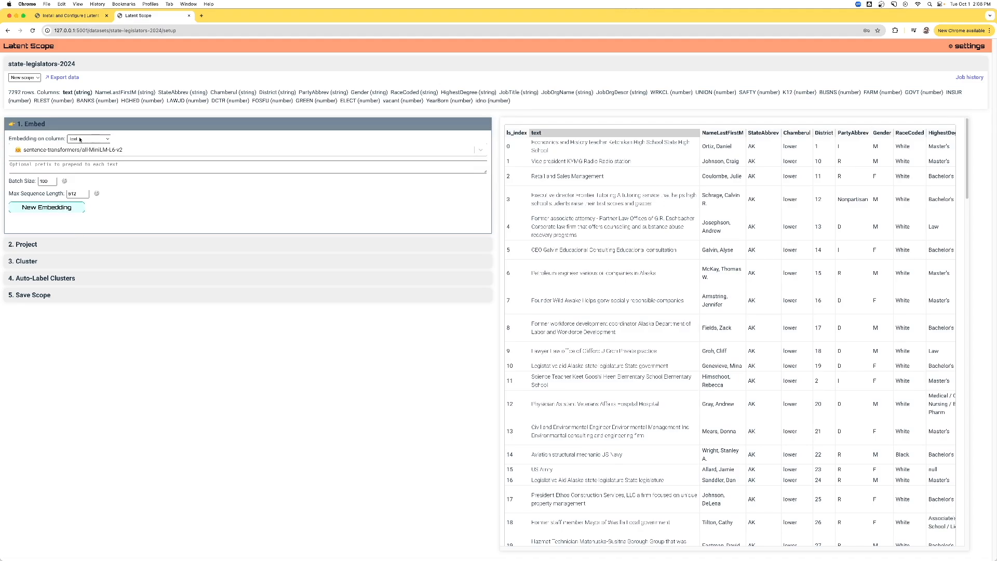
Embed the text column with mixedbread-ai/mxbai-embed-large-v1 and use the new embedding.
click(75, 150)
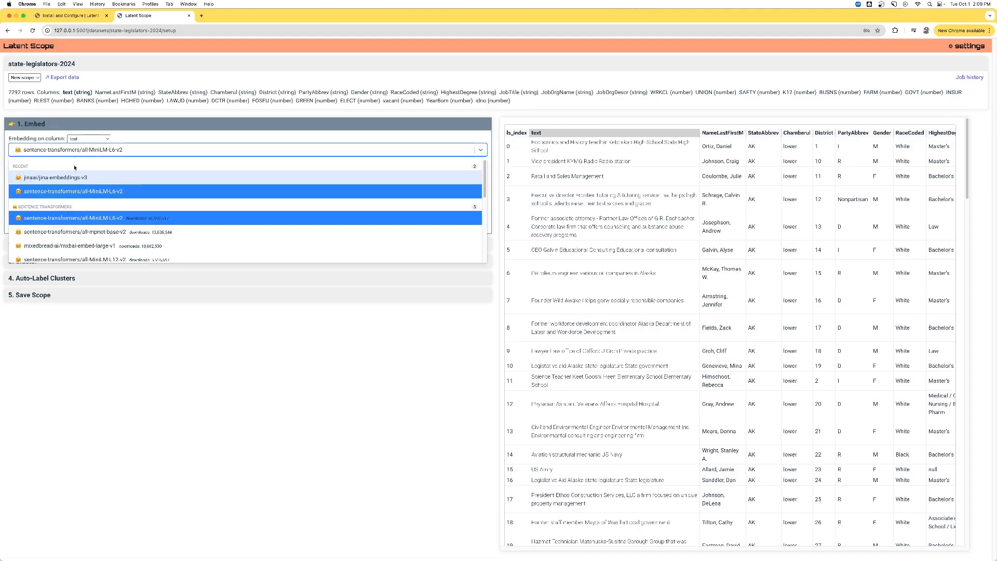
click(131, 250)
click(63, 208)
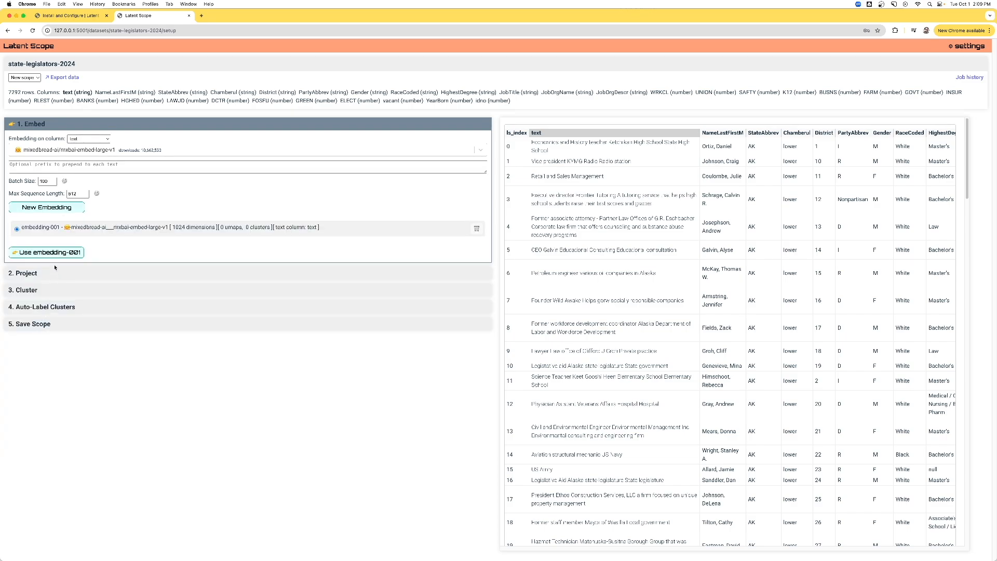
click(55, 252)
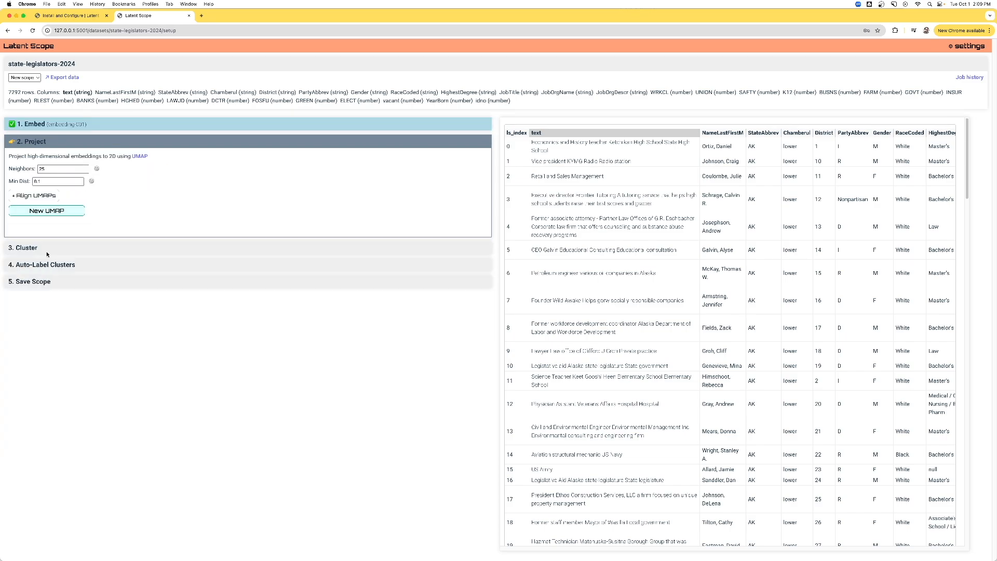
Project the embedding with UMAP using 25 neighbors and a min dist of 0.1, and use that projection.
click(58, 211)
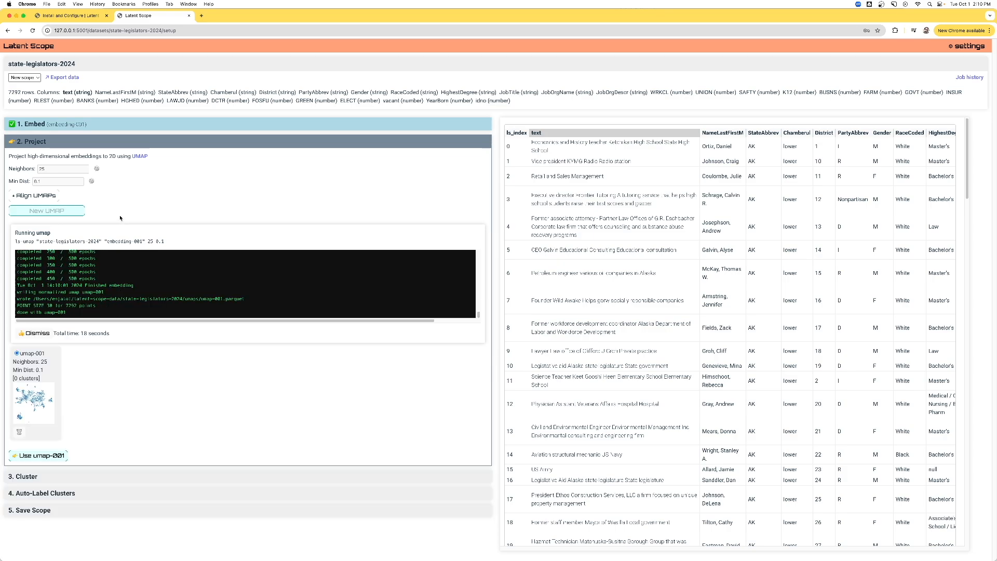
click(44, 335)
click(44, 337)
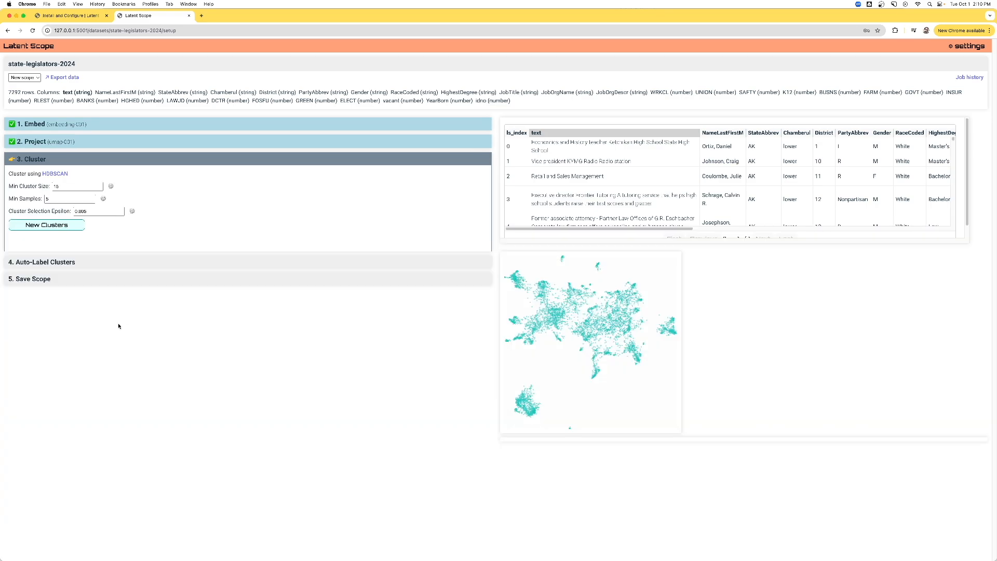
Generate clusters with the default settings and again with a Cluster Selection Epsilon of 0.0025.
click(78, 225)
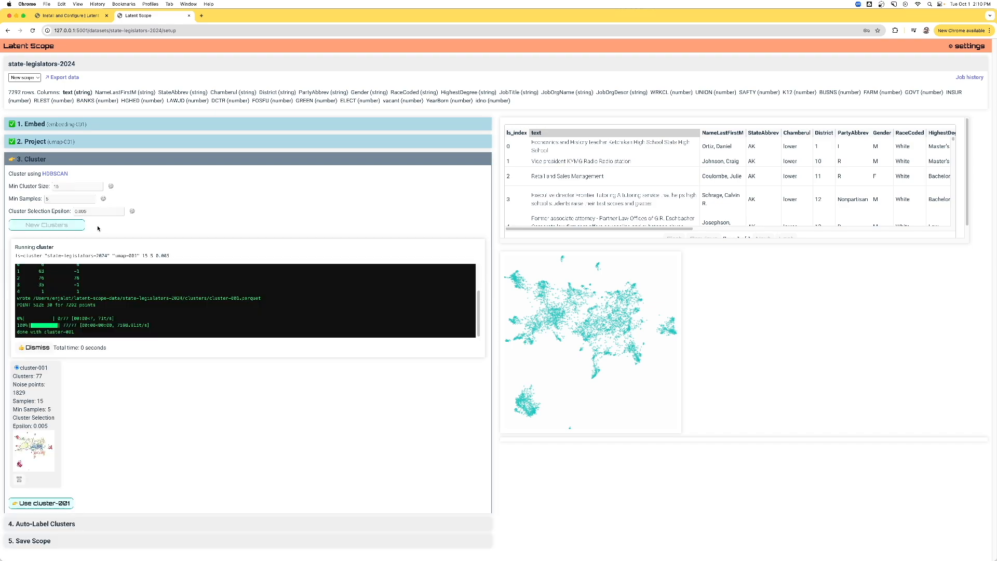
click(36, 348)
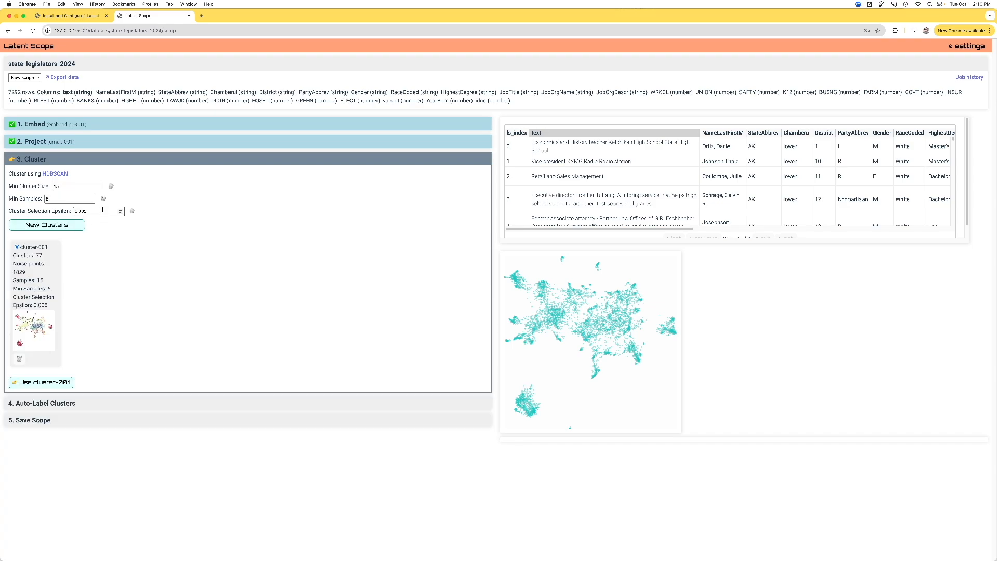
text(2)
click(66, 226)
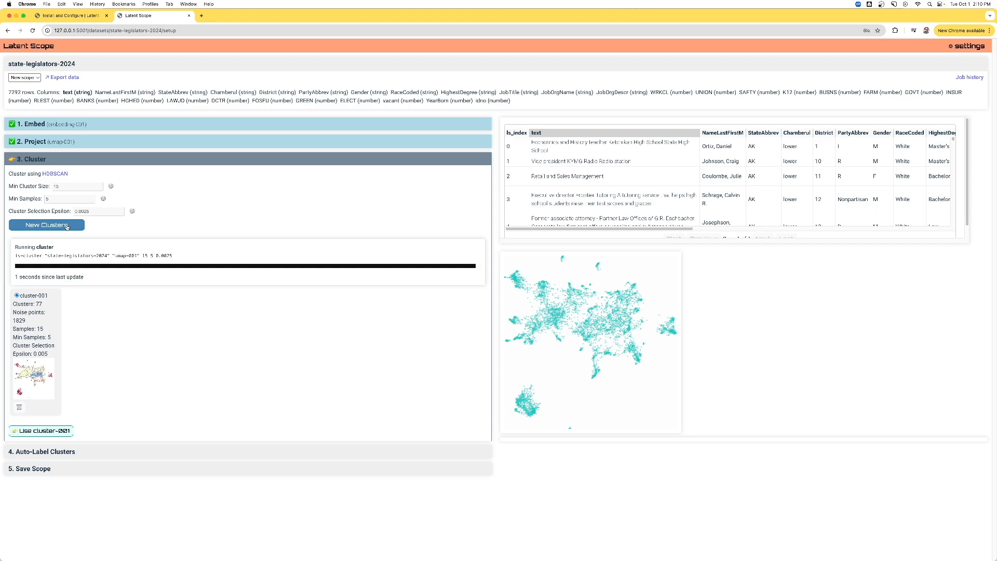
click(39, 348)
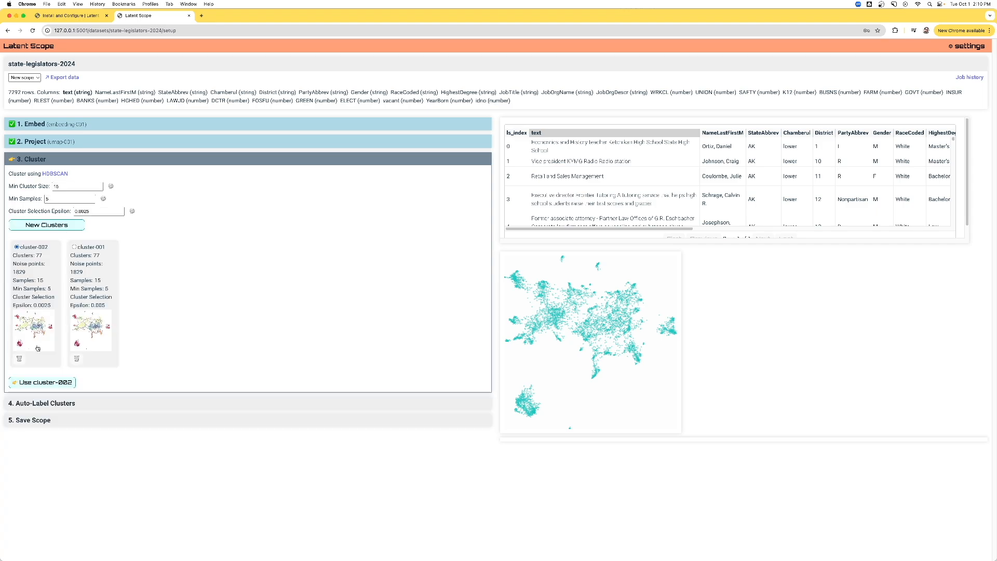
Generate clusters with a Min Cluster Size of 10, again with a Cluster Selection Epsilon of 0.0015, and use the last set.
click(60, 186)
click(46, 224)
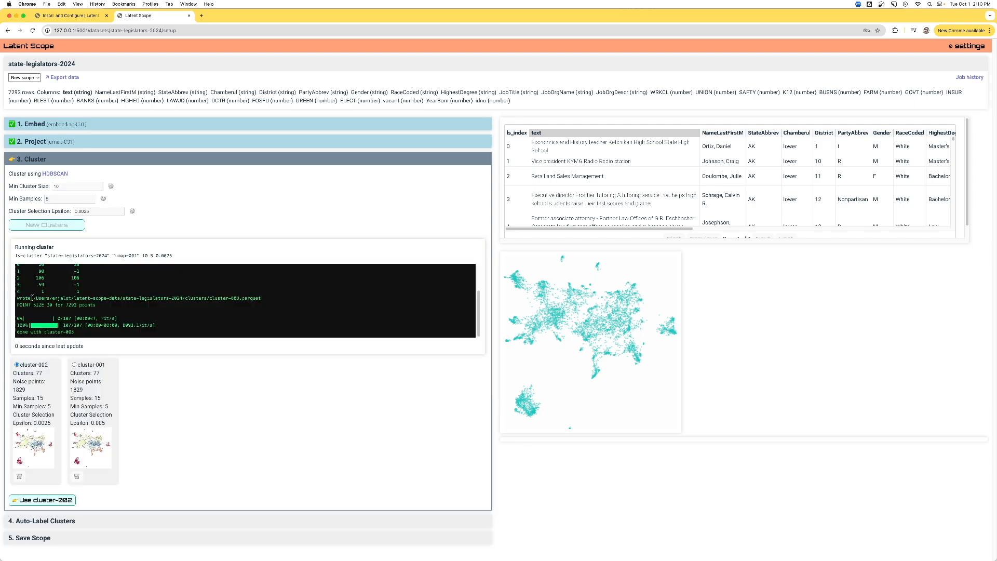
click(35, 348)
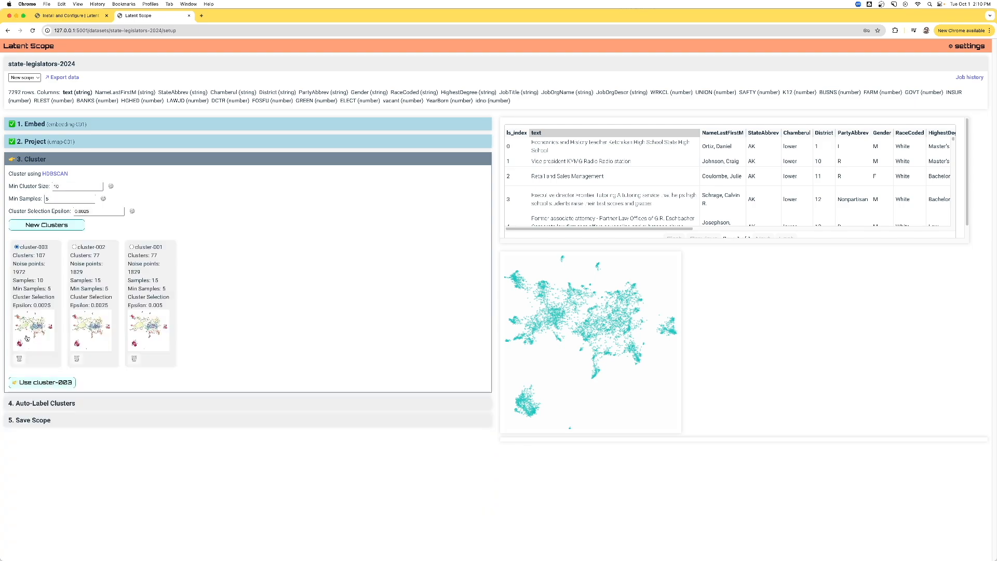
key(BackSpace)
text(1)
click(52, 224)
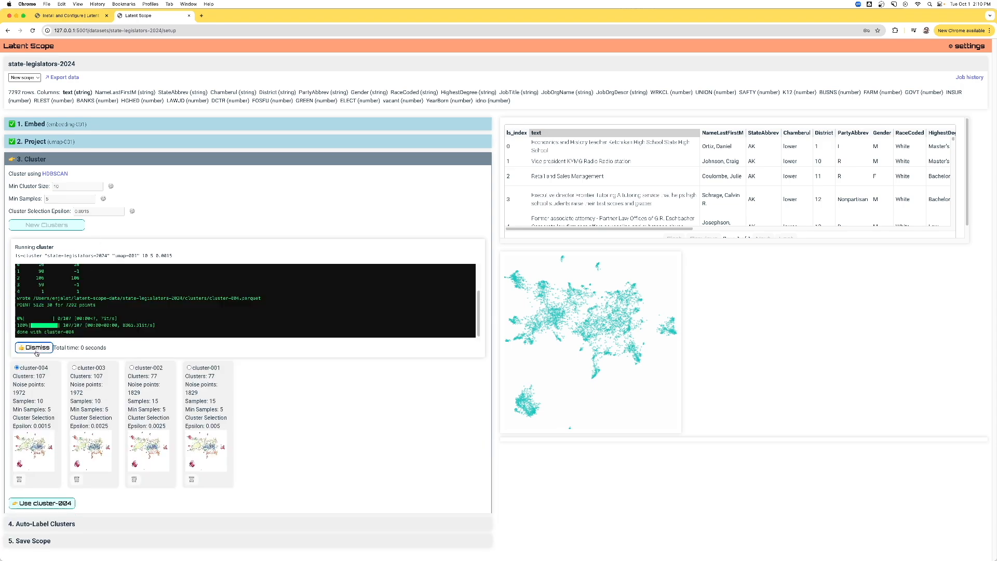
click(34, 348)
click(39, 382)
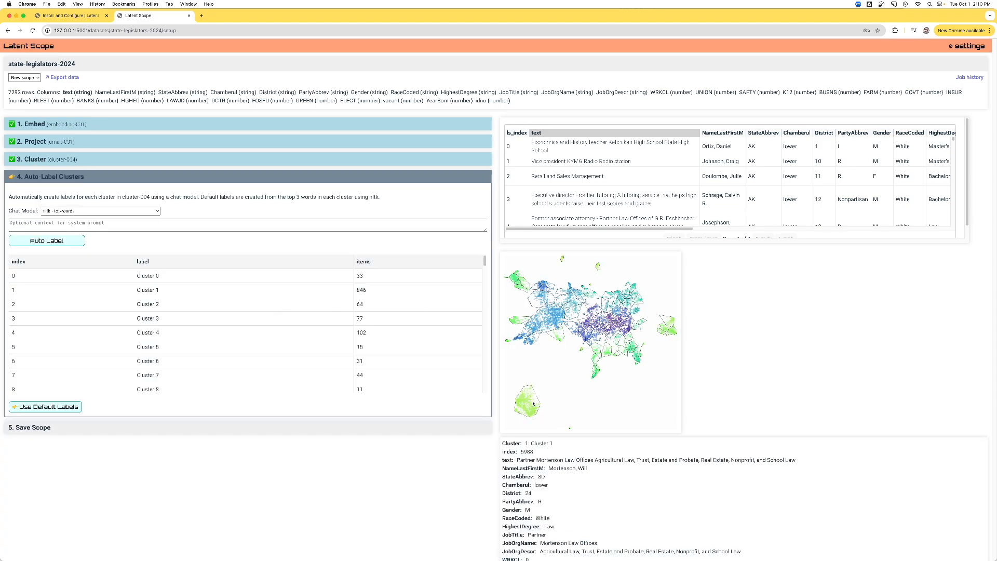
Label the clusters with nltk top-words, use those labels, and save the scope as "state legislator jobs".
click(61, 243)
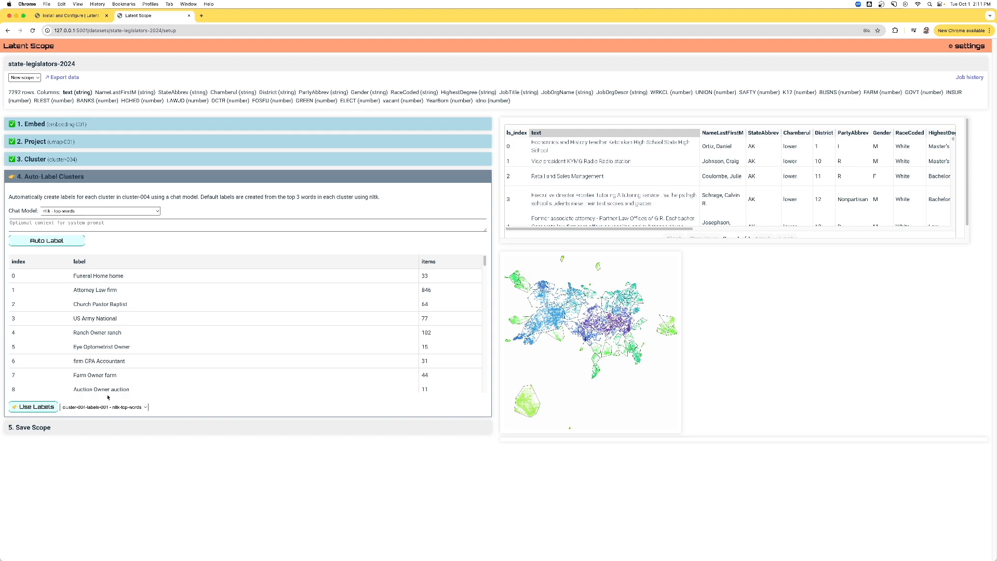
click(18, 409)
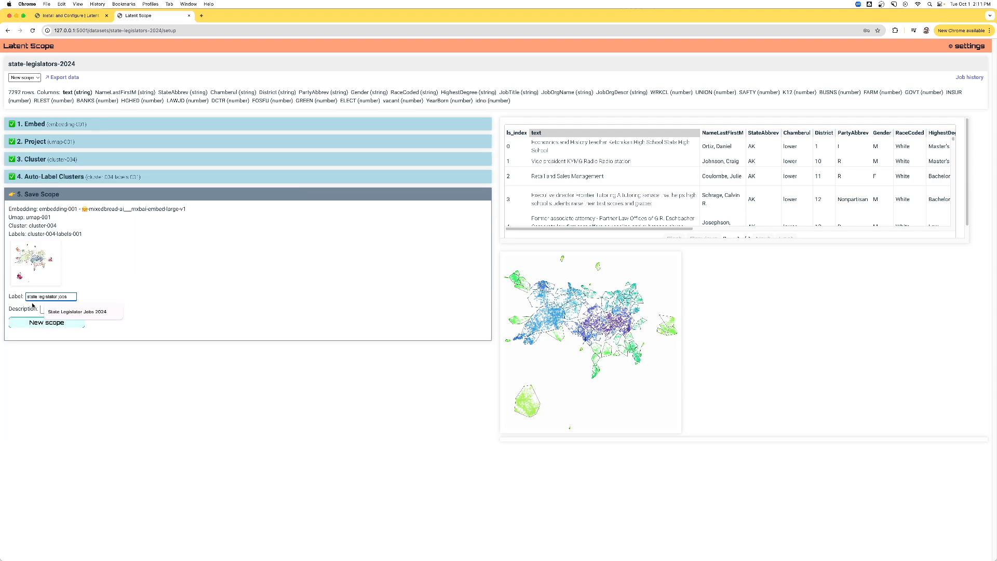
click(47, 323)
Open the saved state legislator jobs scope and zoom into the map to examine individual clusters and their points.
click(67, 341)
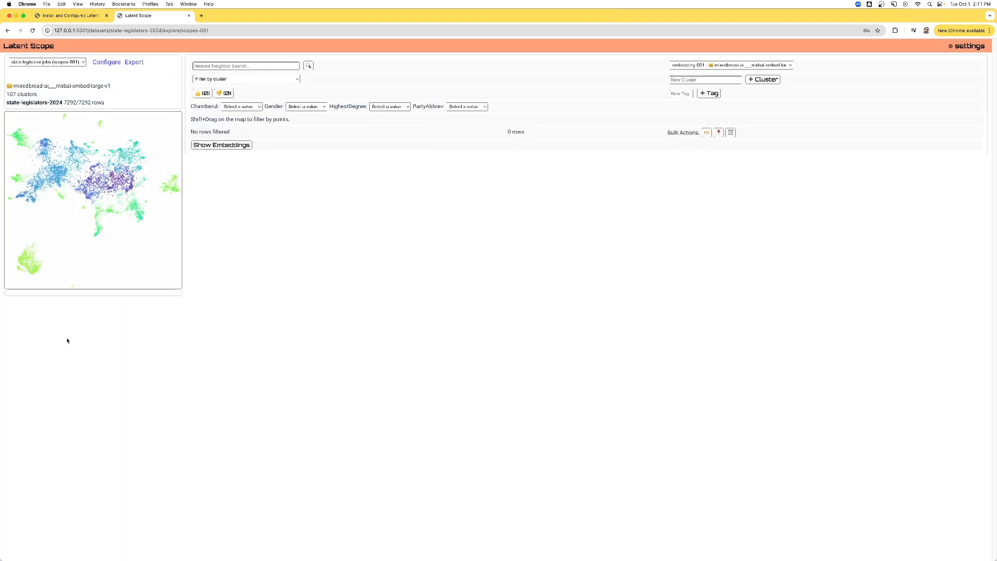
mouse_move(176, 183)
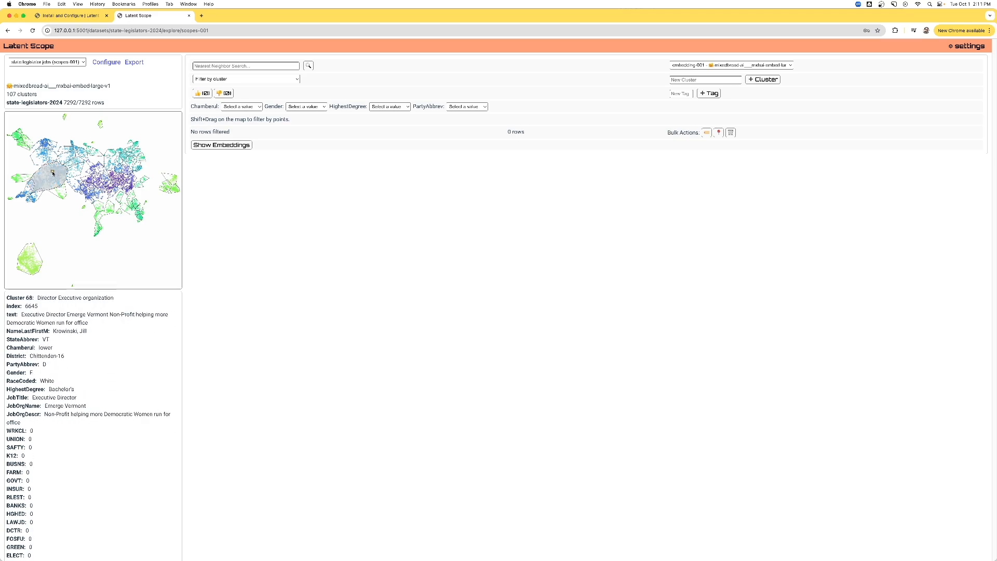
scroll(47, 143, up, 5)
drag(48, 144, 115, 152)
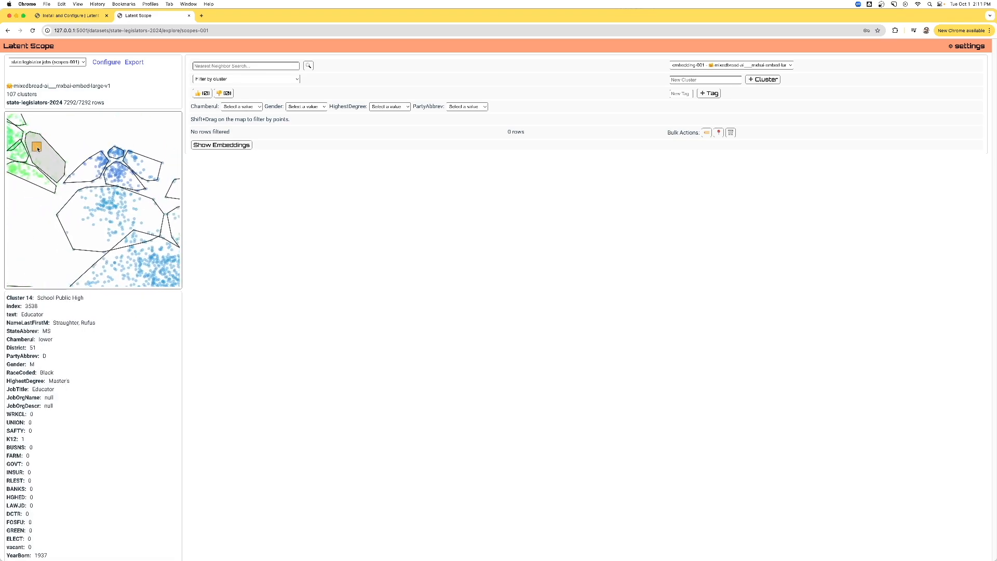
Examine the school, police and real estate clusters and their points across the map.
drag(37, 148, 90, 159)
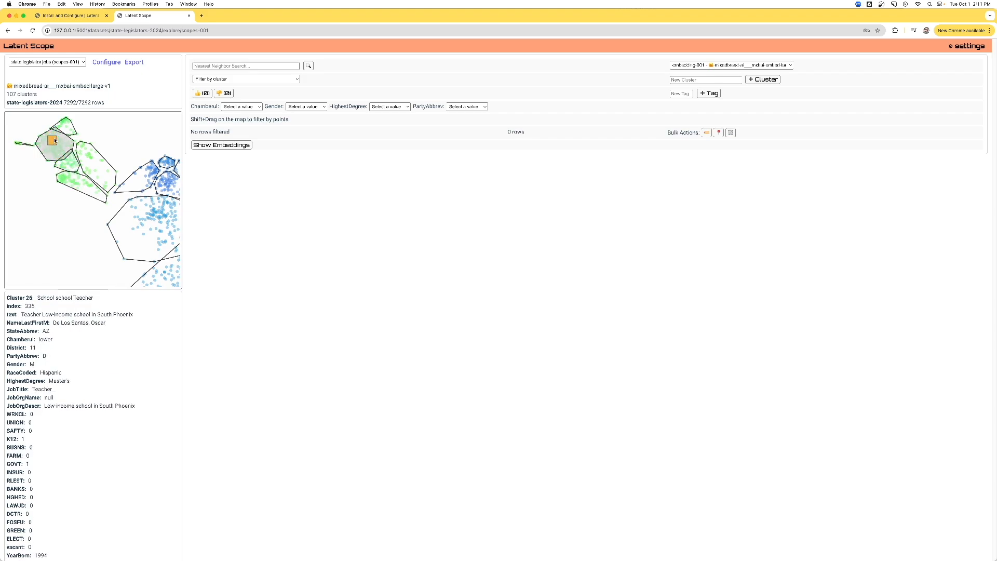
scroll(72, 190, down, 3)
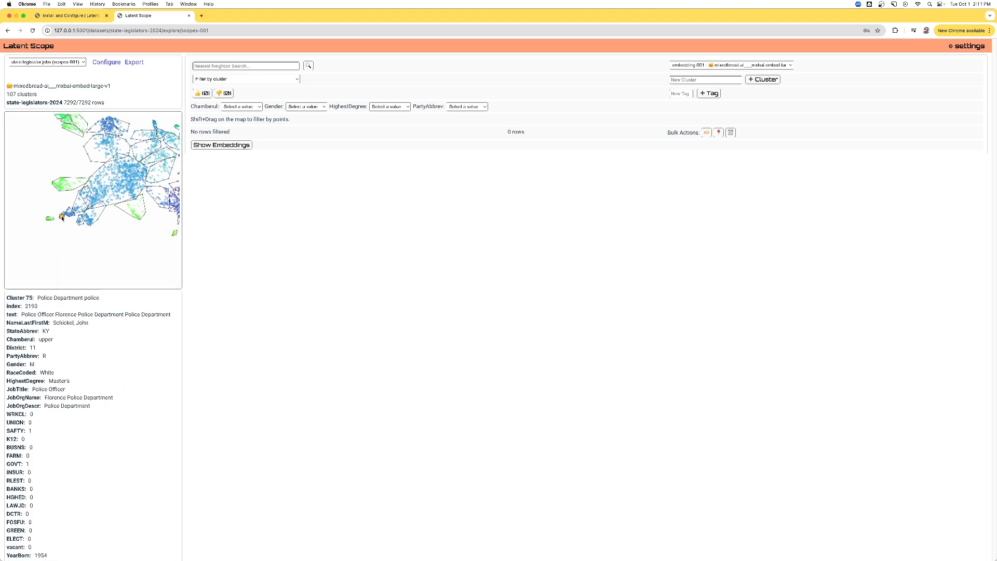
drag(167, 244, 111, 234)
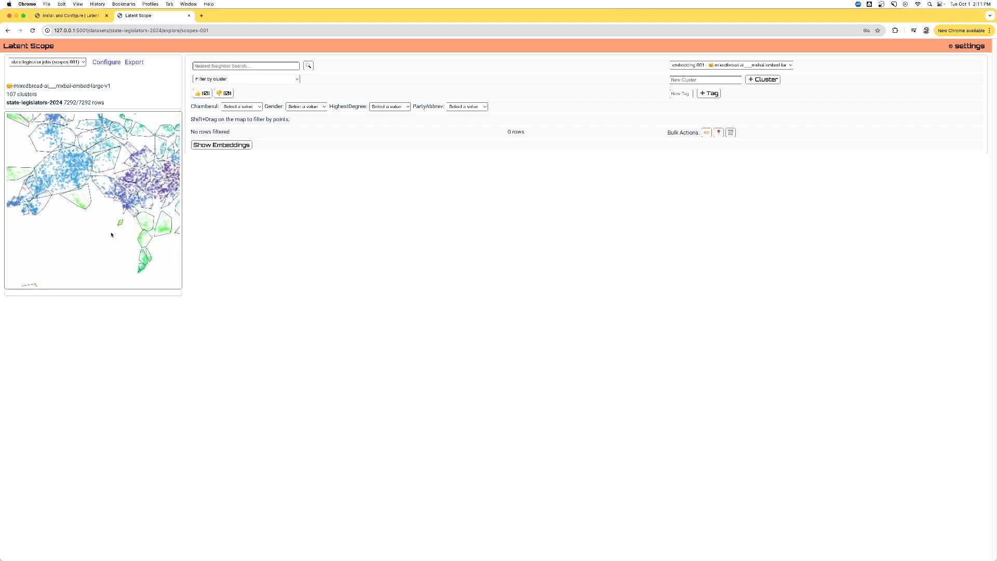
drag(137, 269, 89, 273)
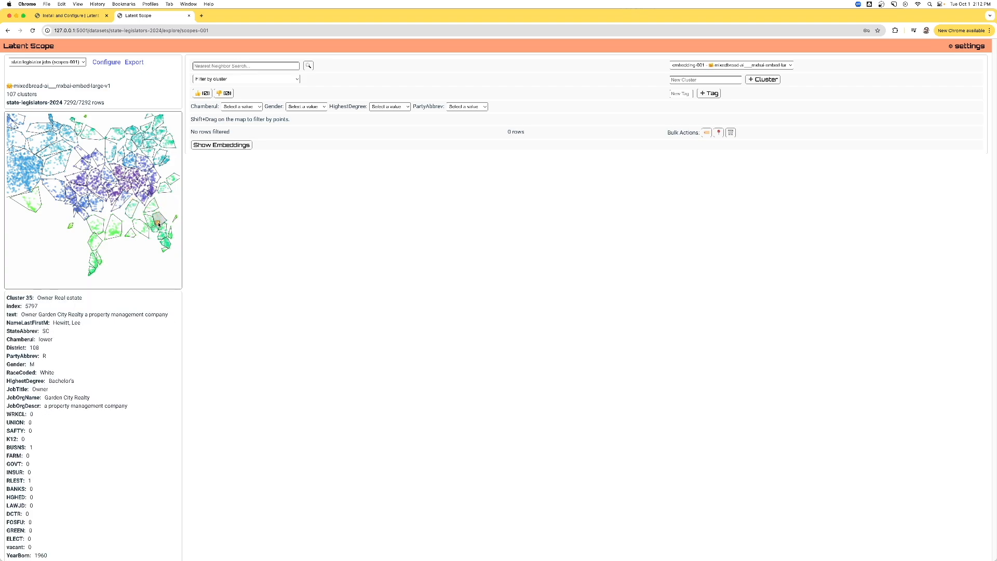
Filter the legislators by Gender F to inspect their spread on the map, and clear the gender filter.
click(306, 106)
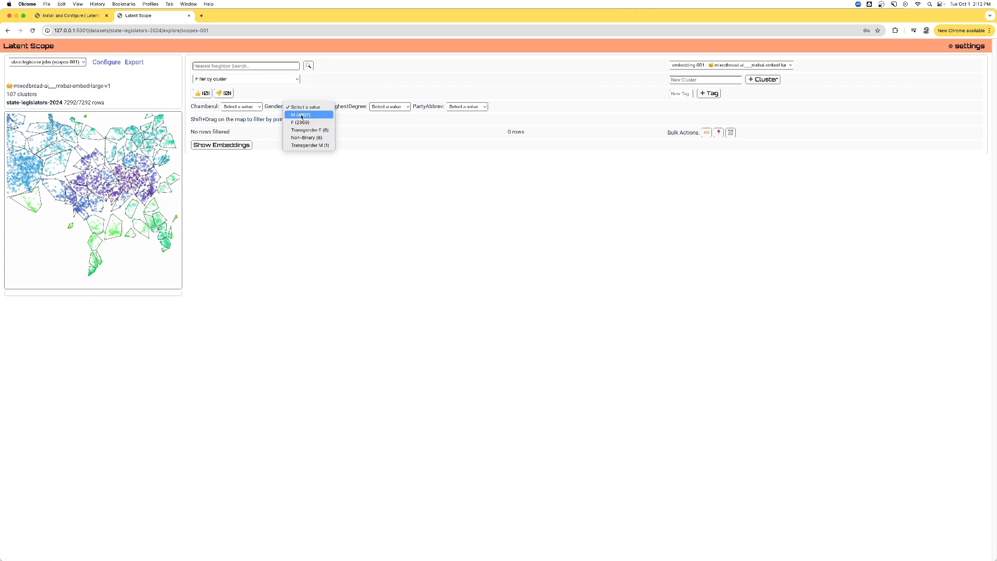
click(301, 123)
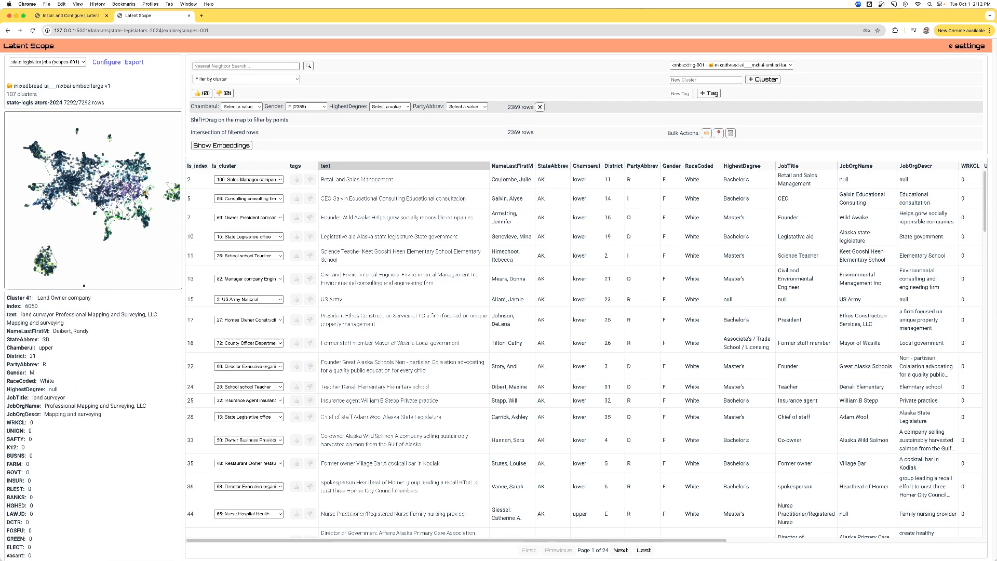
click(306, 107)
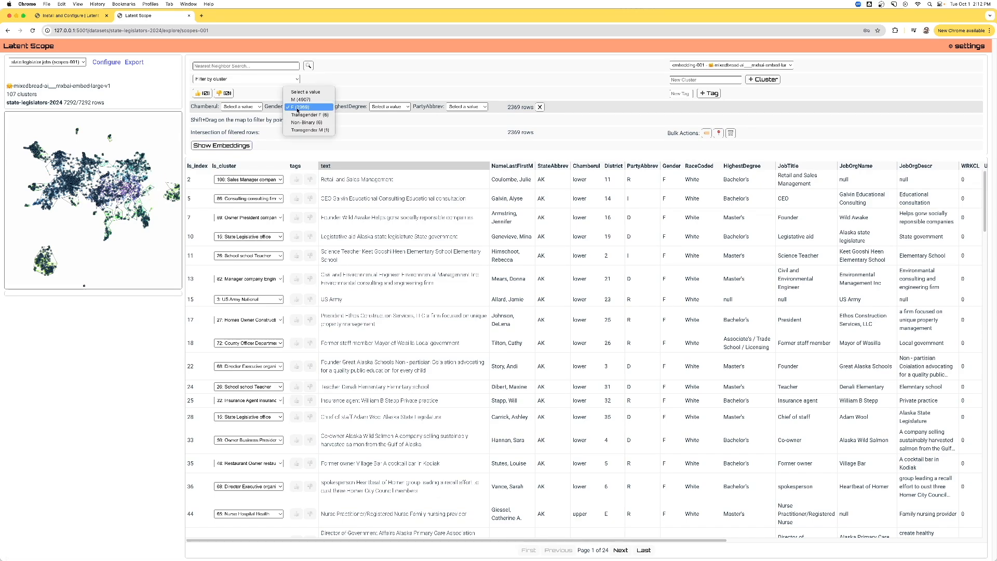
click(309, 92)
click(540, 107)
click(249, 107)
click(311, 122)
Filter the legislators by HighestDegree Law and by High School to compare their clusters, and clear the degree filter.
click(389, 106)
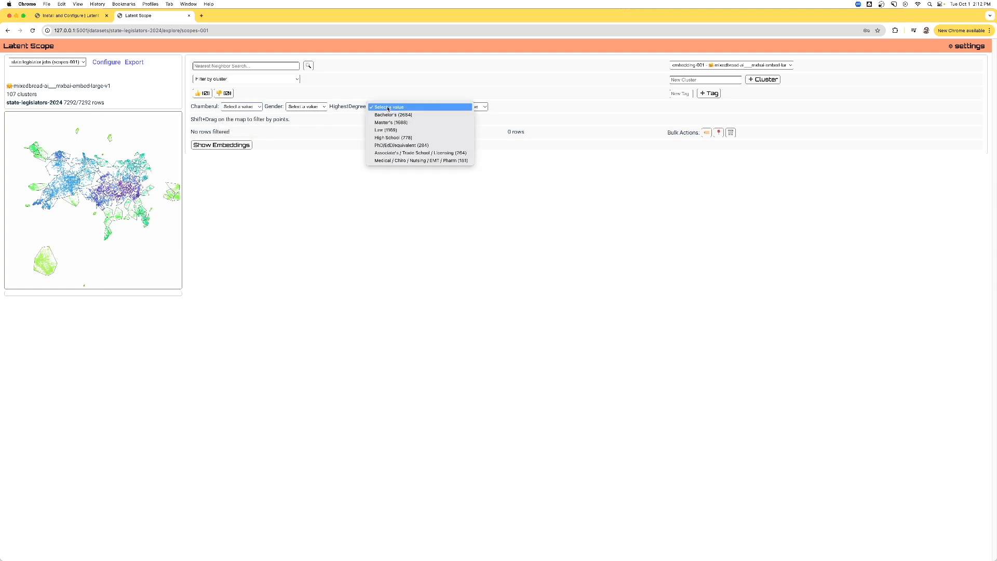
click(390, 132)
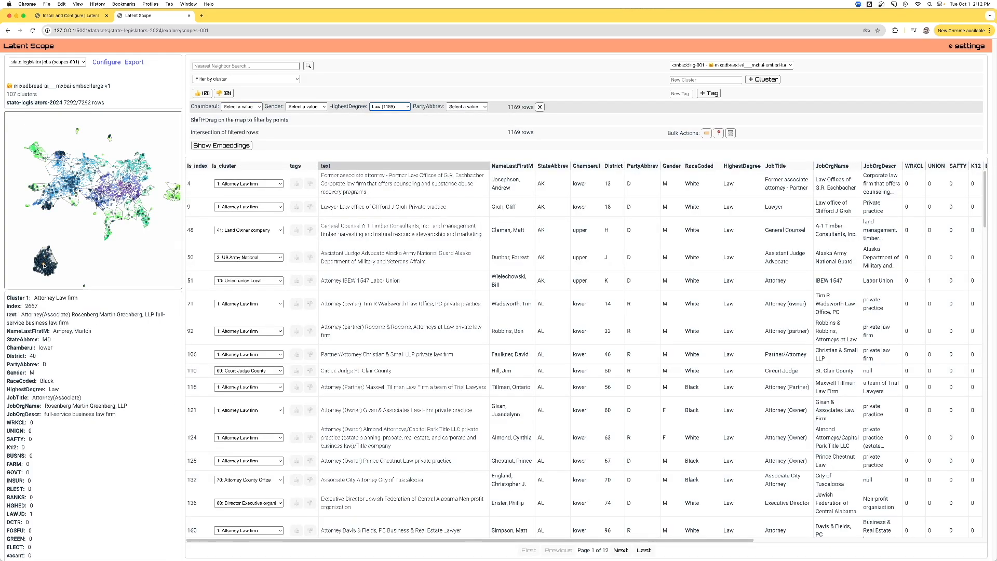
mouse_move(48, 206)
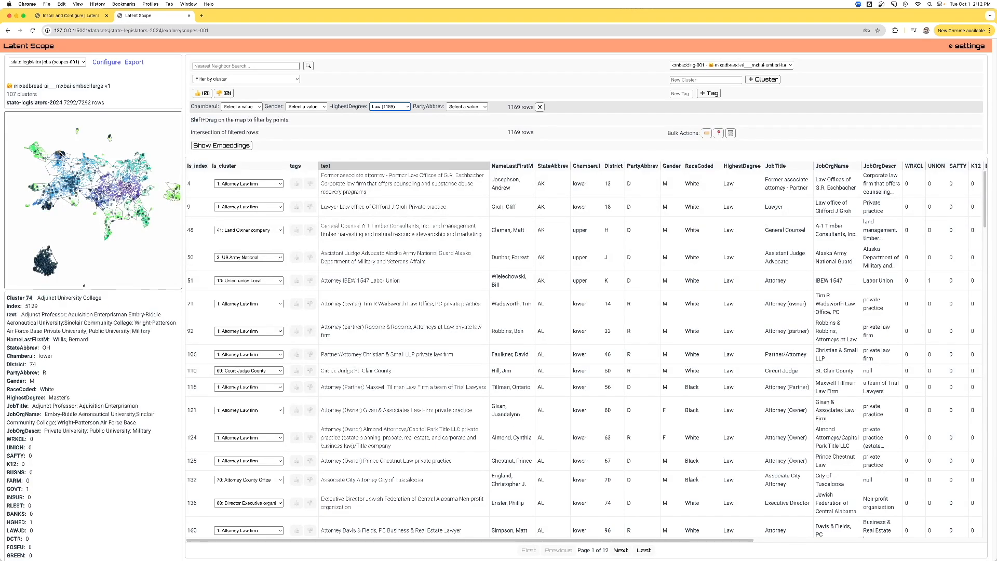
click(390, 106)
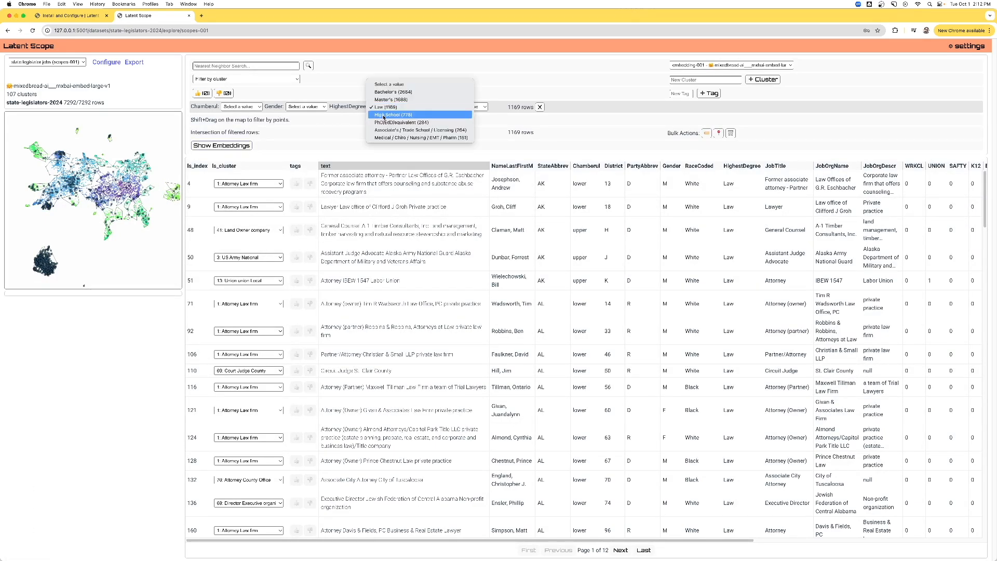
click(388, 102)
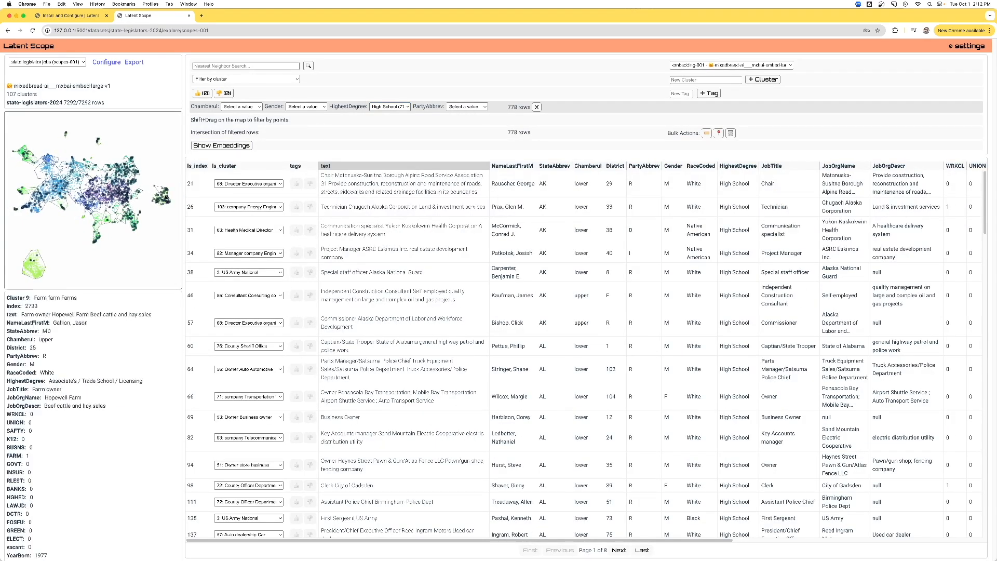
click(400, 107)
click(389, 77)
Filter the legislators by PartyAbbrev D and by R to compare their distributions, and return to the datasets overview.
click(466, 106)
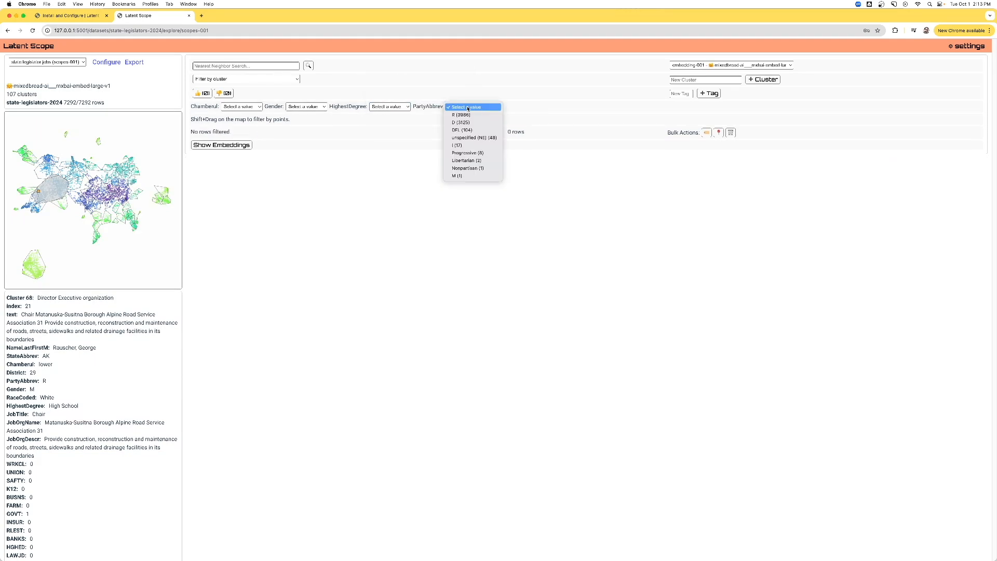
click(466, 115)
click(466, 107)
click(462, 106)
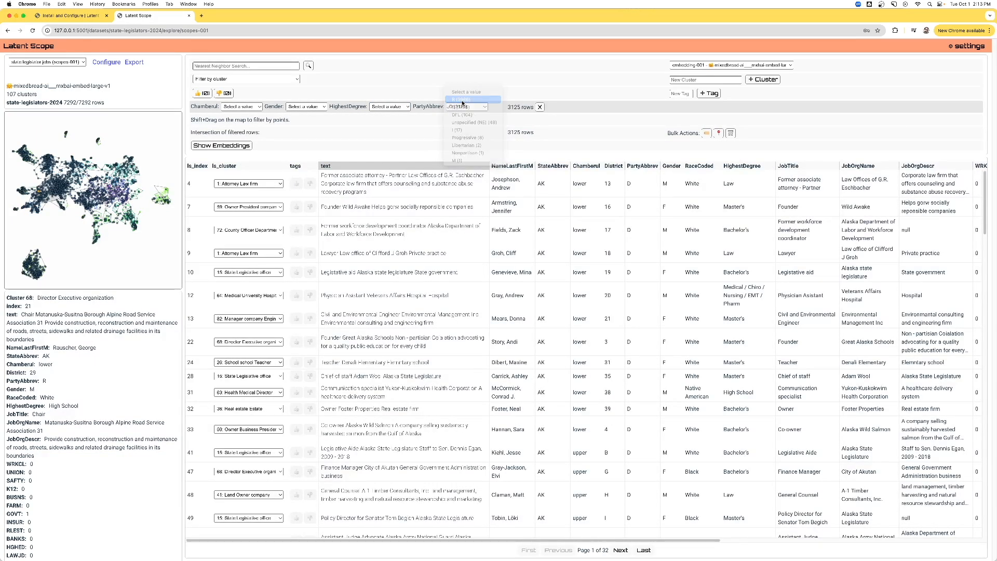
click(461, 109)
click(461, 114)
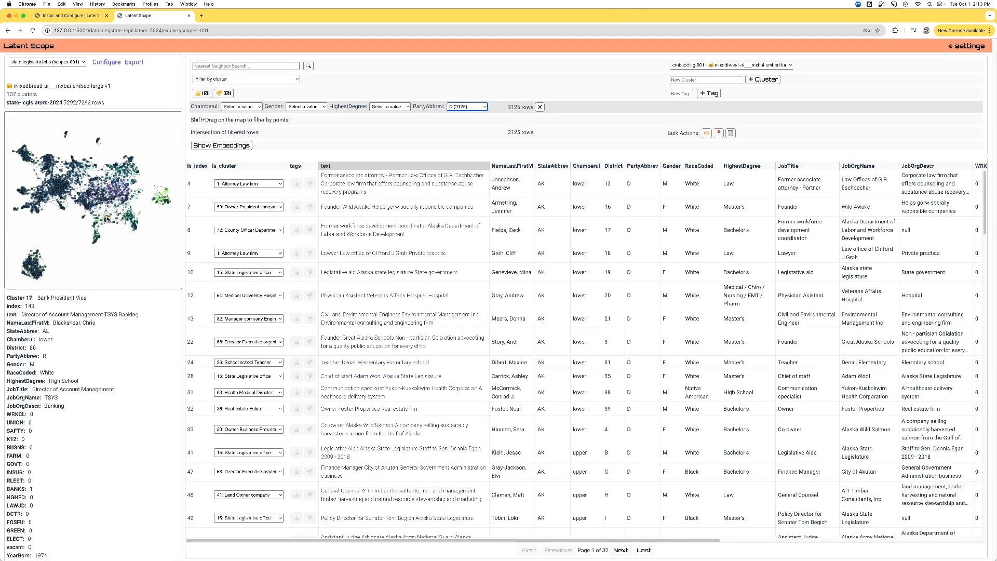
click(460, 107)
click(460, 124)
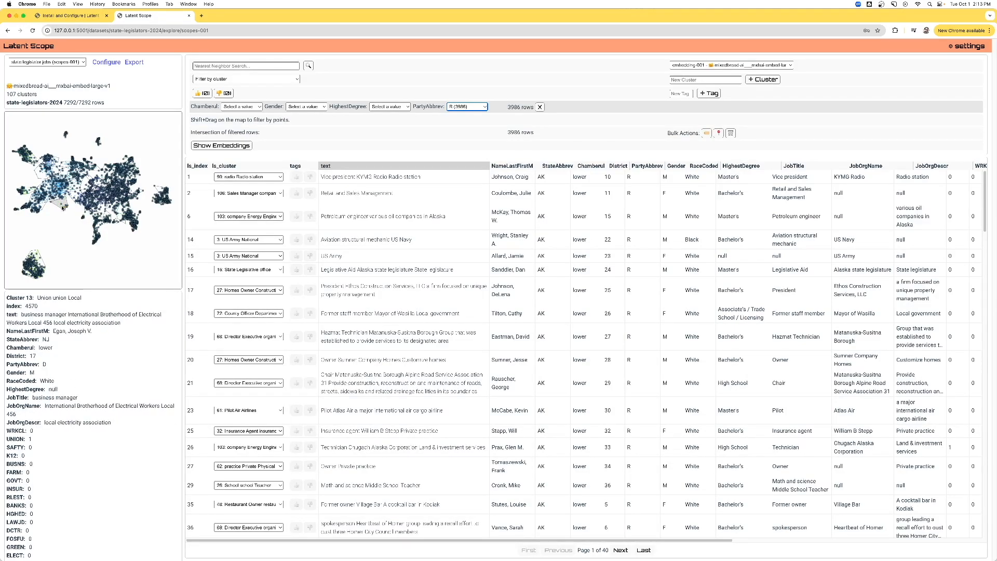
click(28, 46)
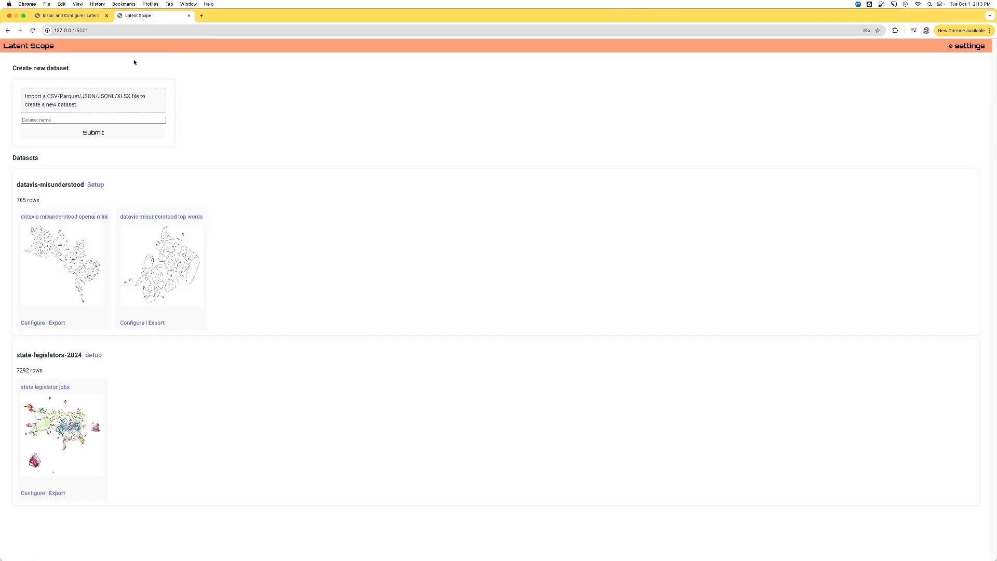